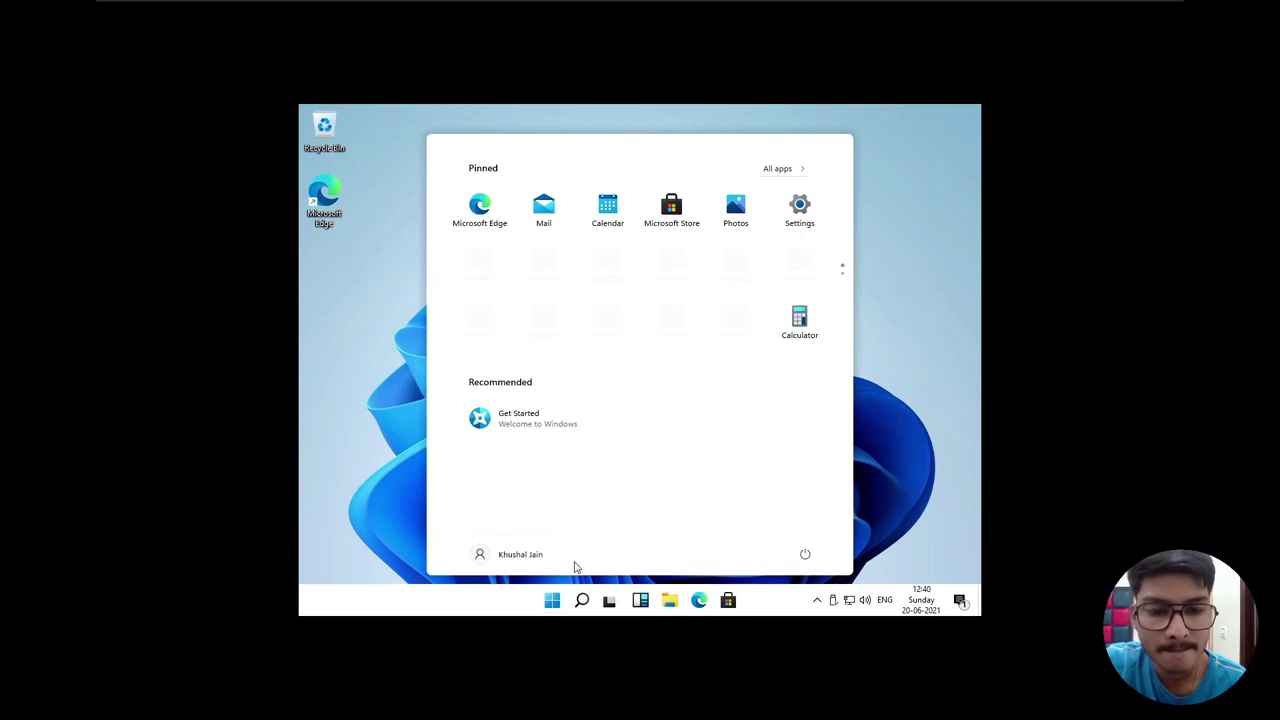
# Search Windows for the display resolution setting and open its Settings page in a maximized window
pyautogui.write('resol')
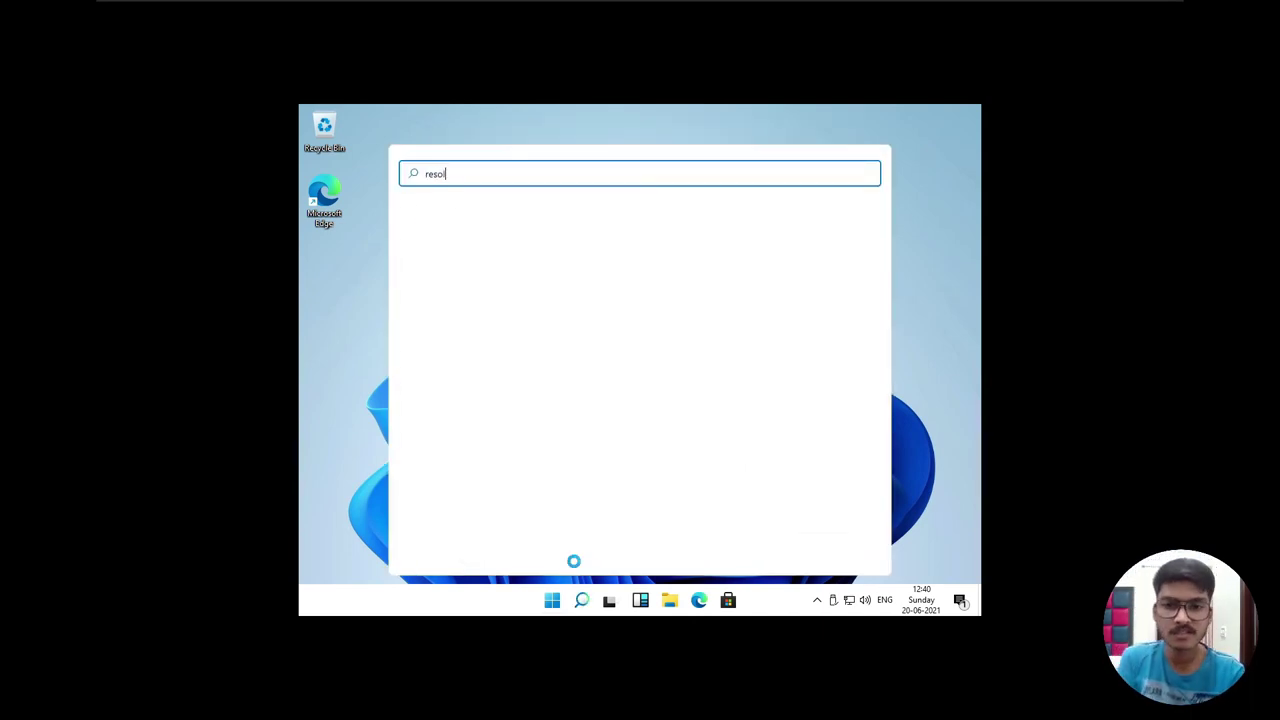
pyautogui.write('utio')
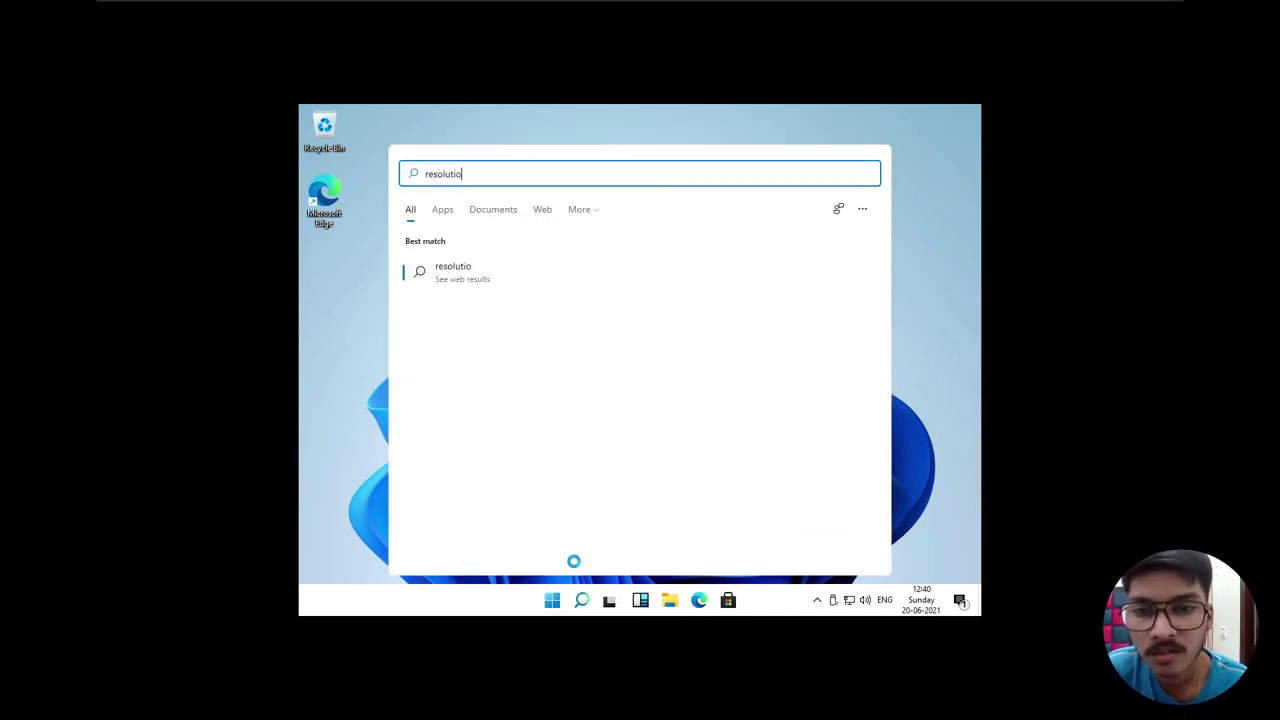
pyautogui.click(490, 294)
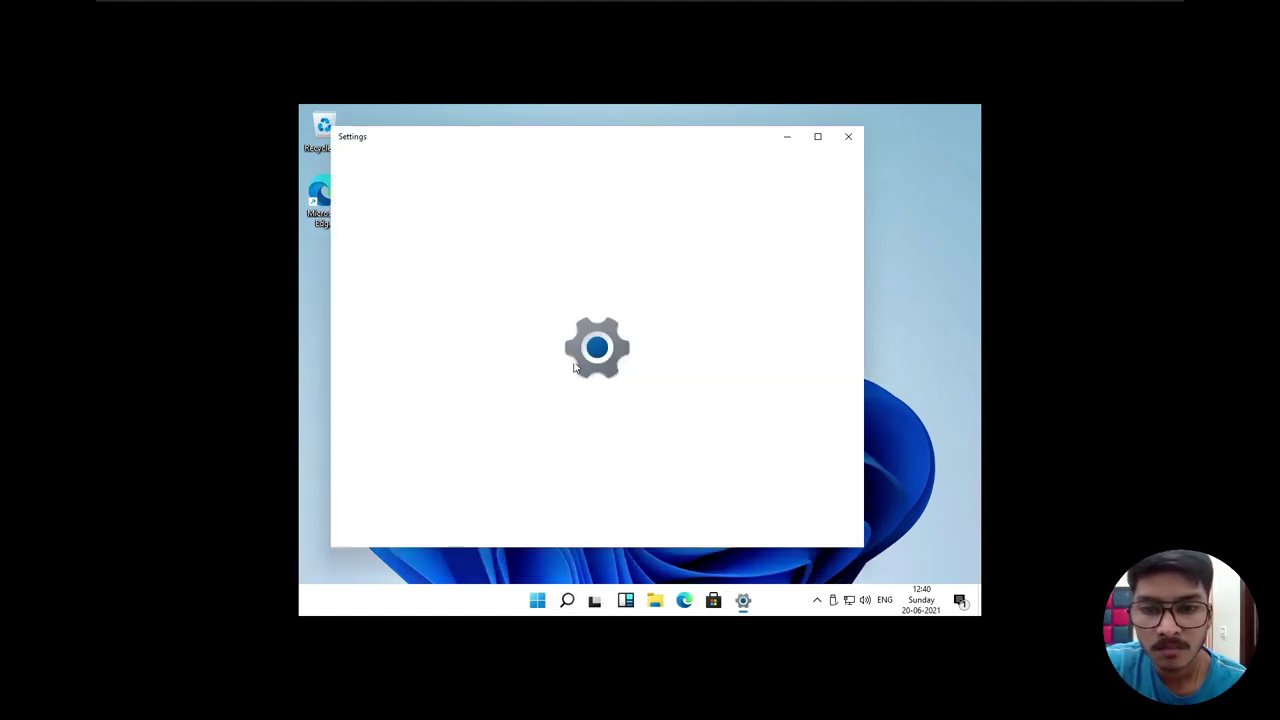
pyautogui.click(818, 137)
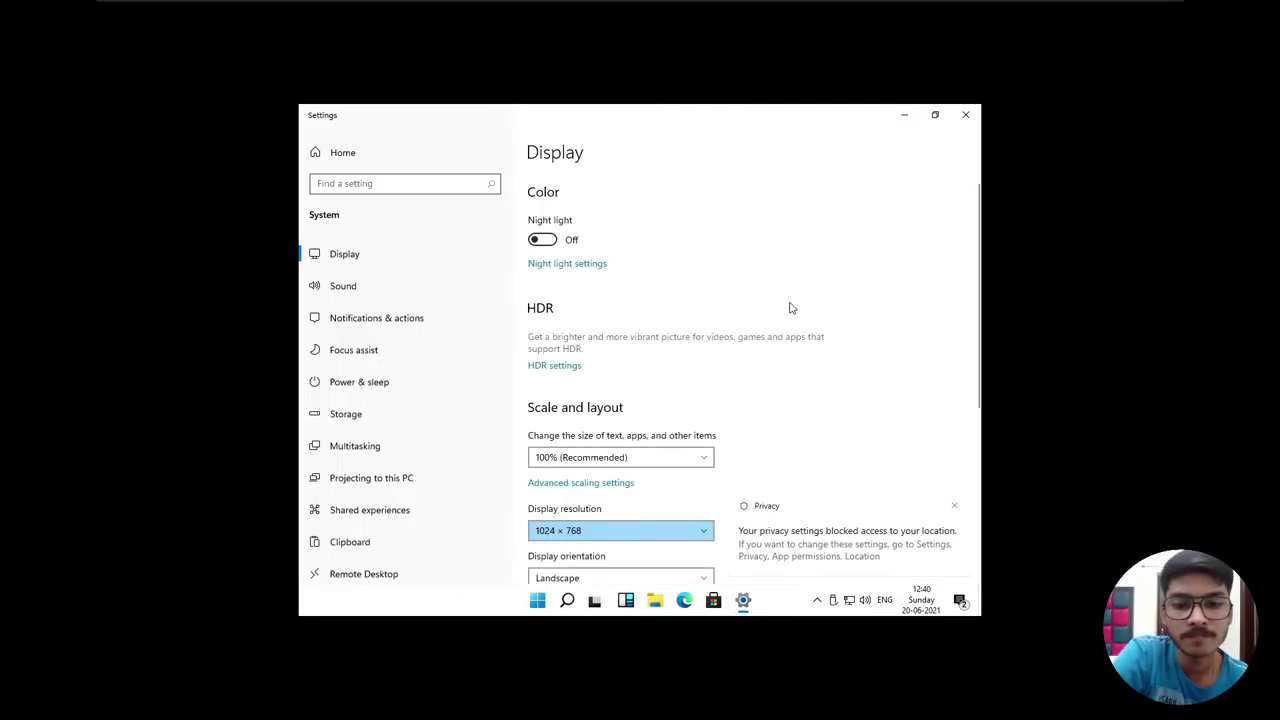
# Set the display resolution to 1600 × 1200 and keep the changed display settings
pyautogui.click(576, 529)
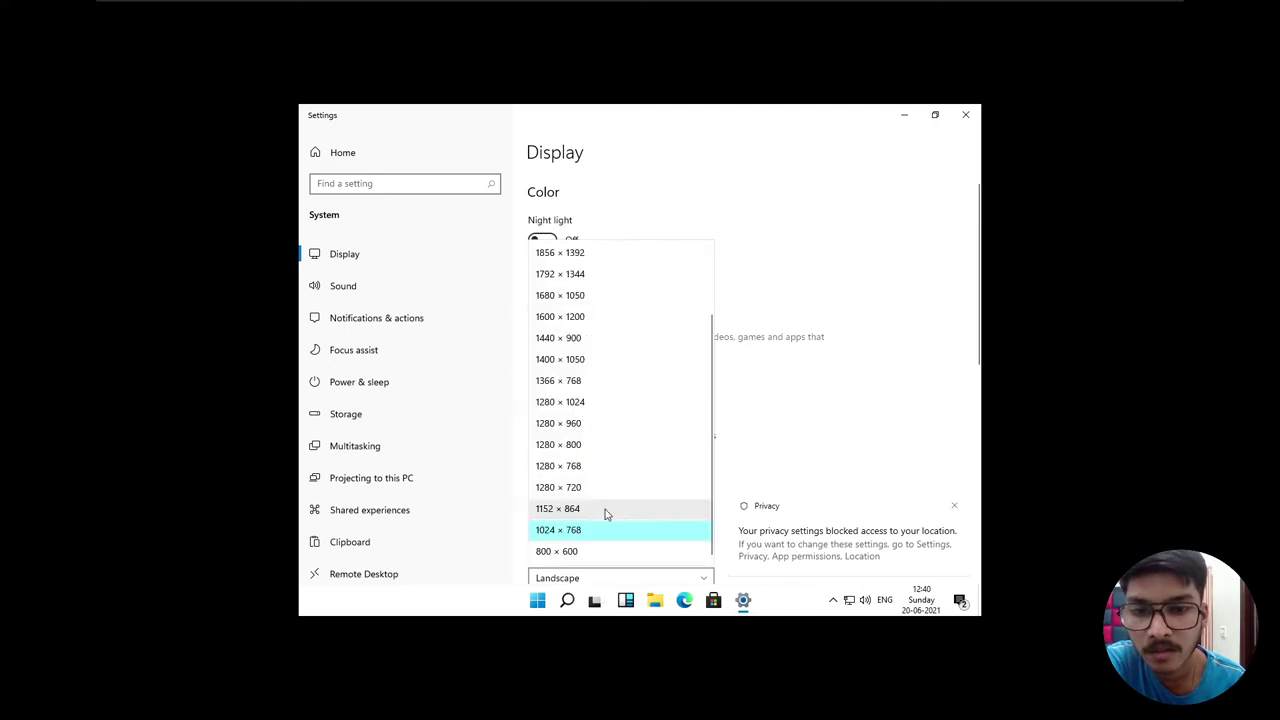
pyautogui.click(595, 338)
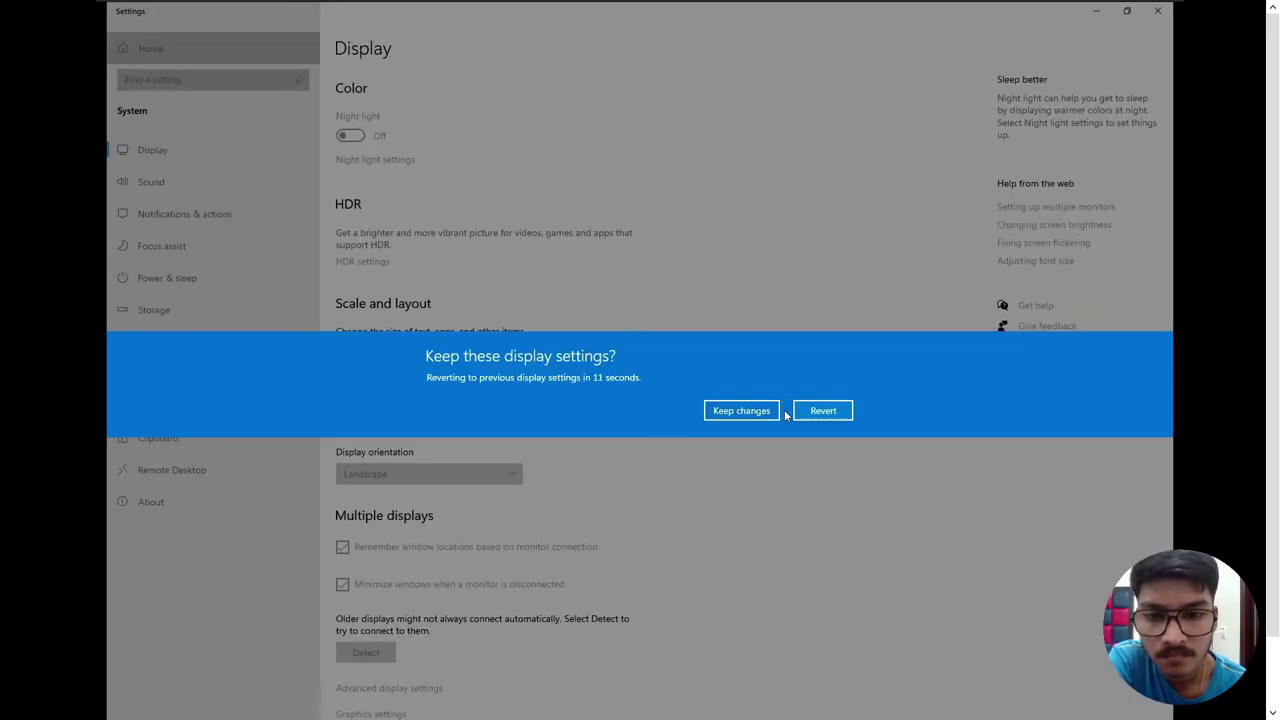
pyautogui.click(763, 414)
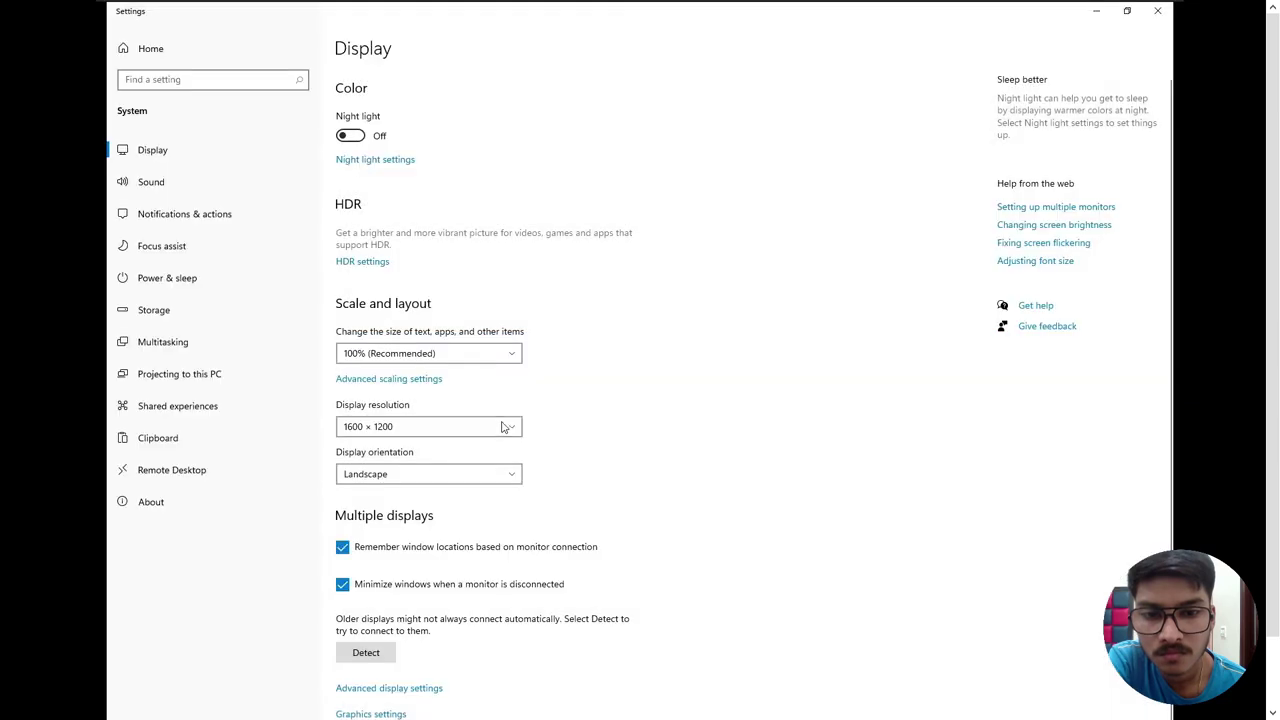
# Set the display resolution to 1680 × 1050 and keep the changed display settings
pyautogui.click(486, 427)
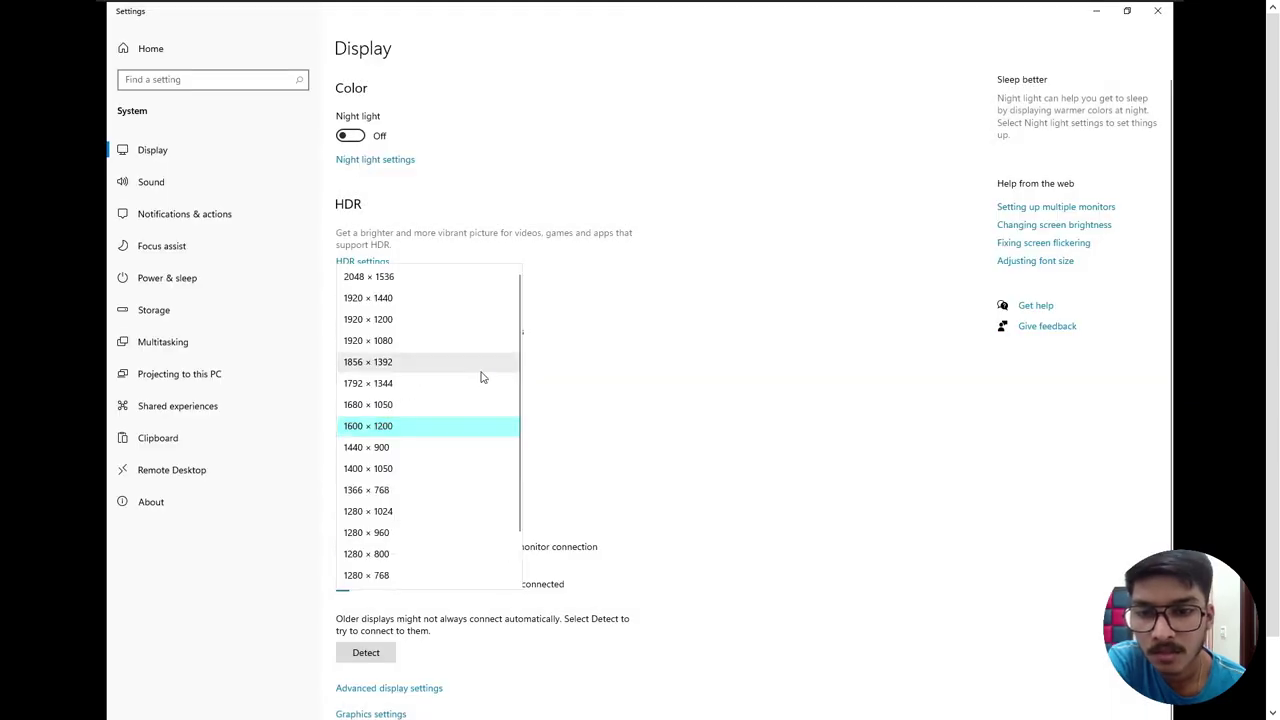
pyautogui.click(409, 406)
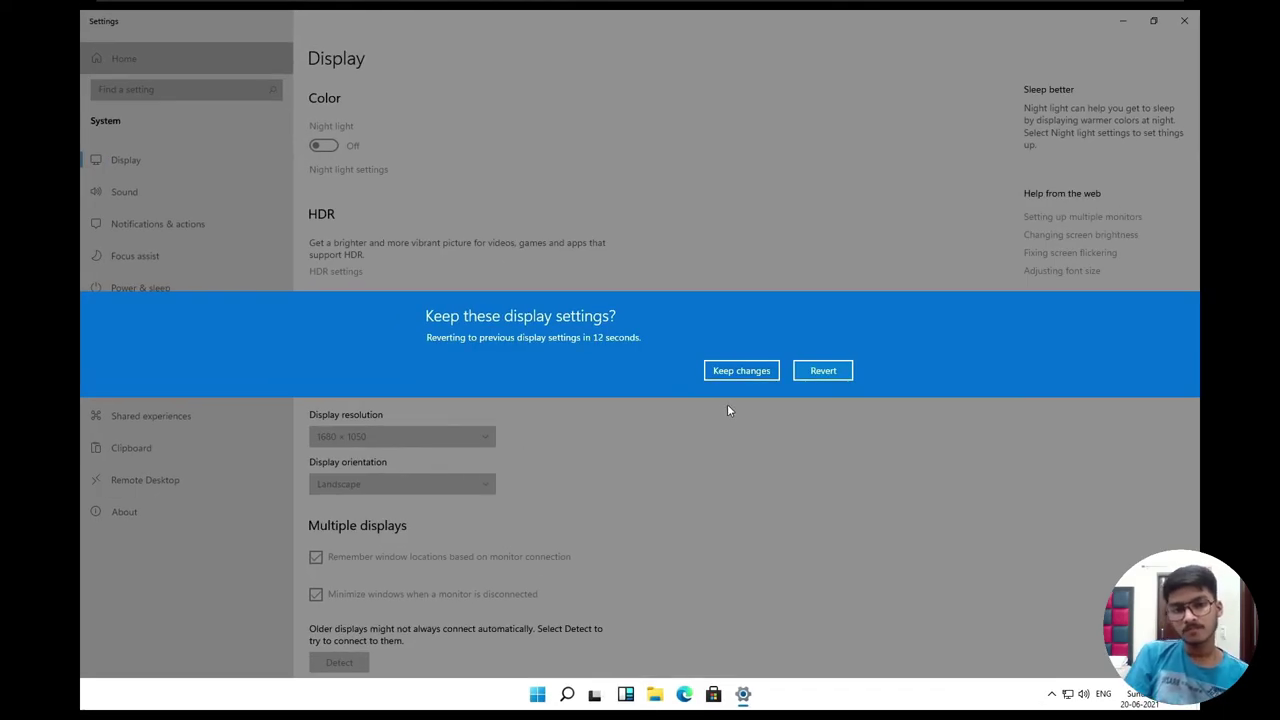
pyautogui.click(739, 369)
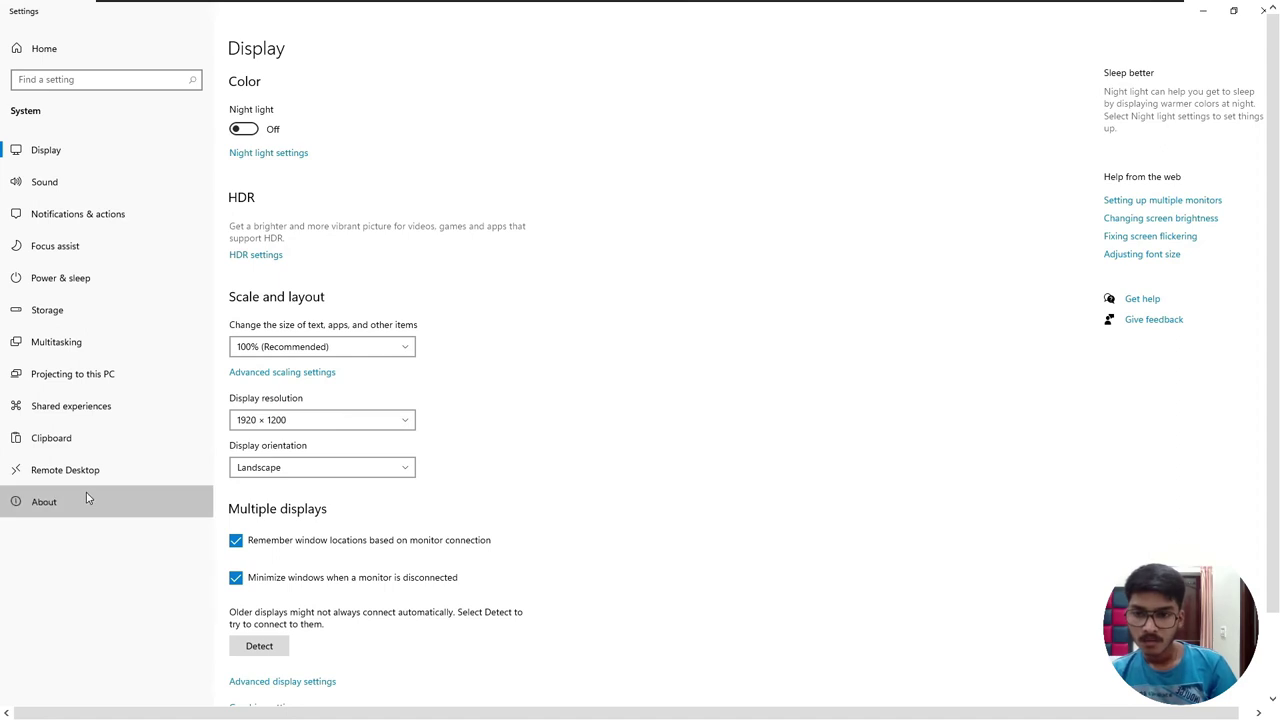
# Examine the device and Windows specifications on the About page, and return to the Settings home page
pyautogui.click(85, 487)
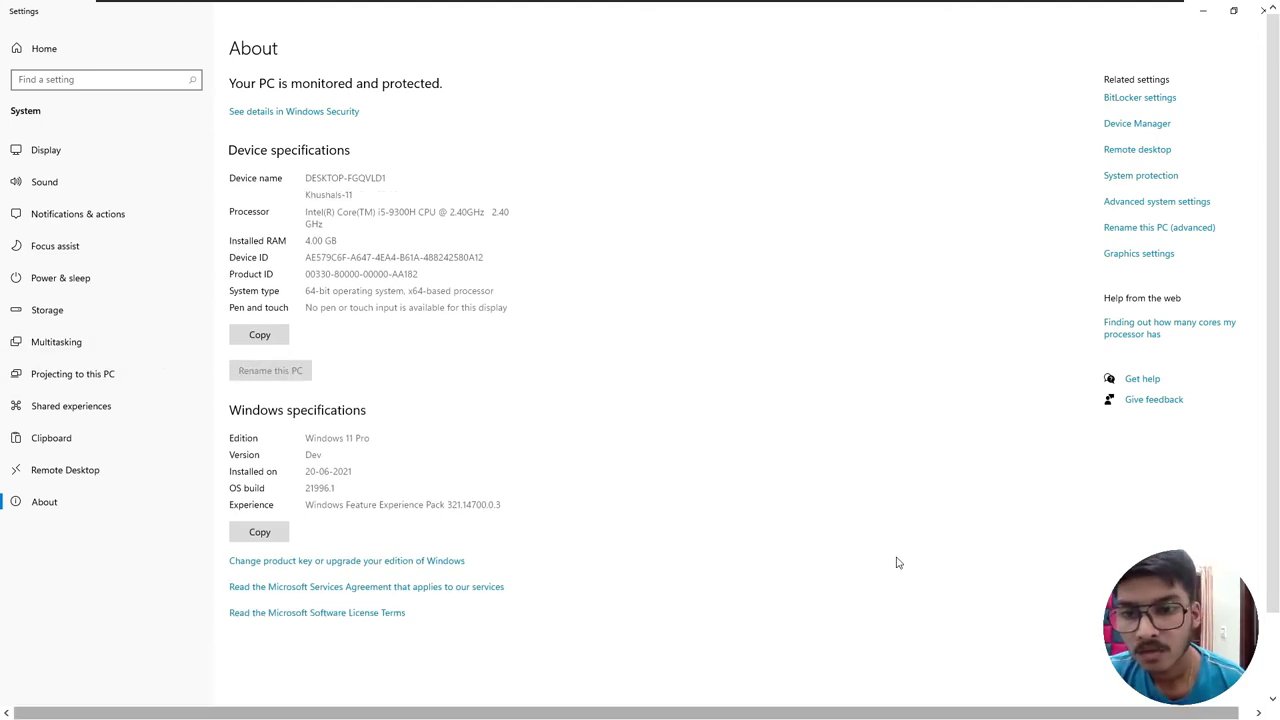
pyautogui.press('super')
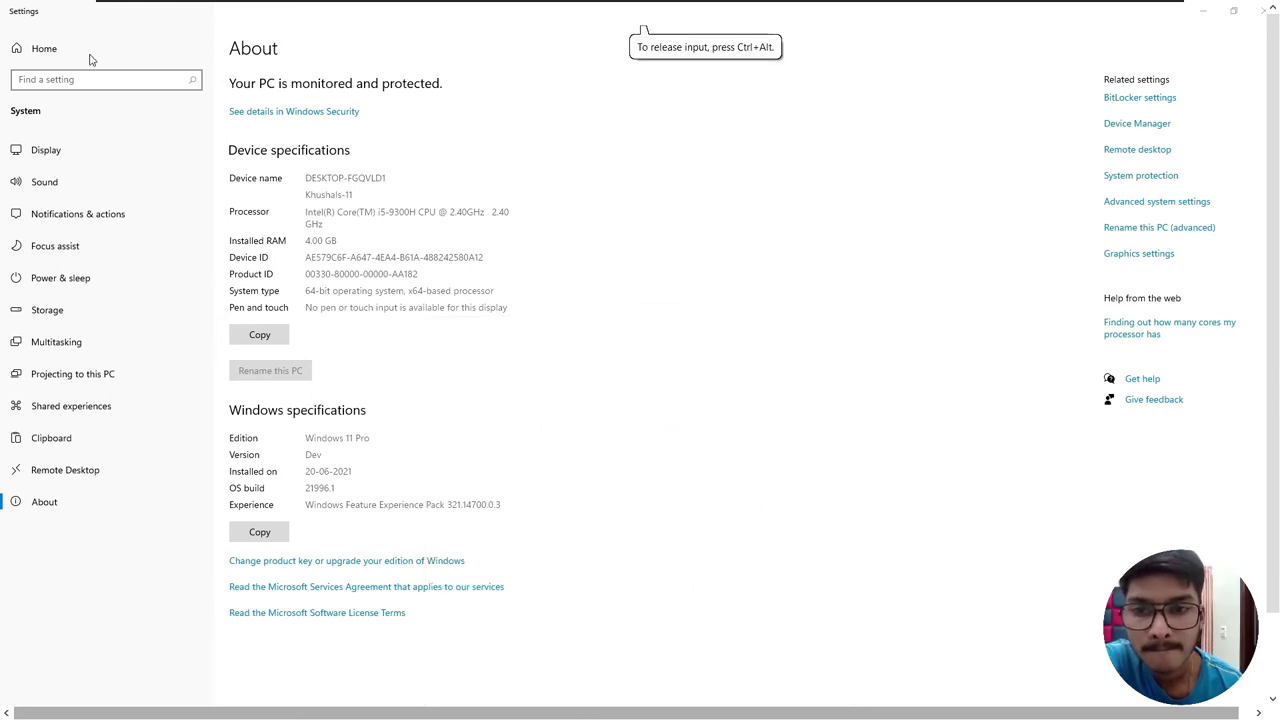
pyautogui.click(53, 52)
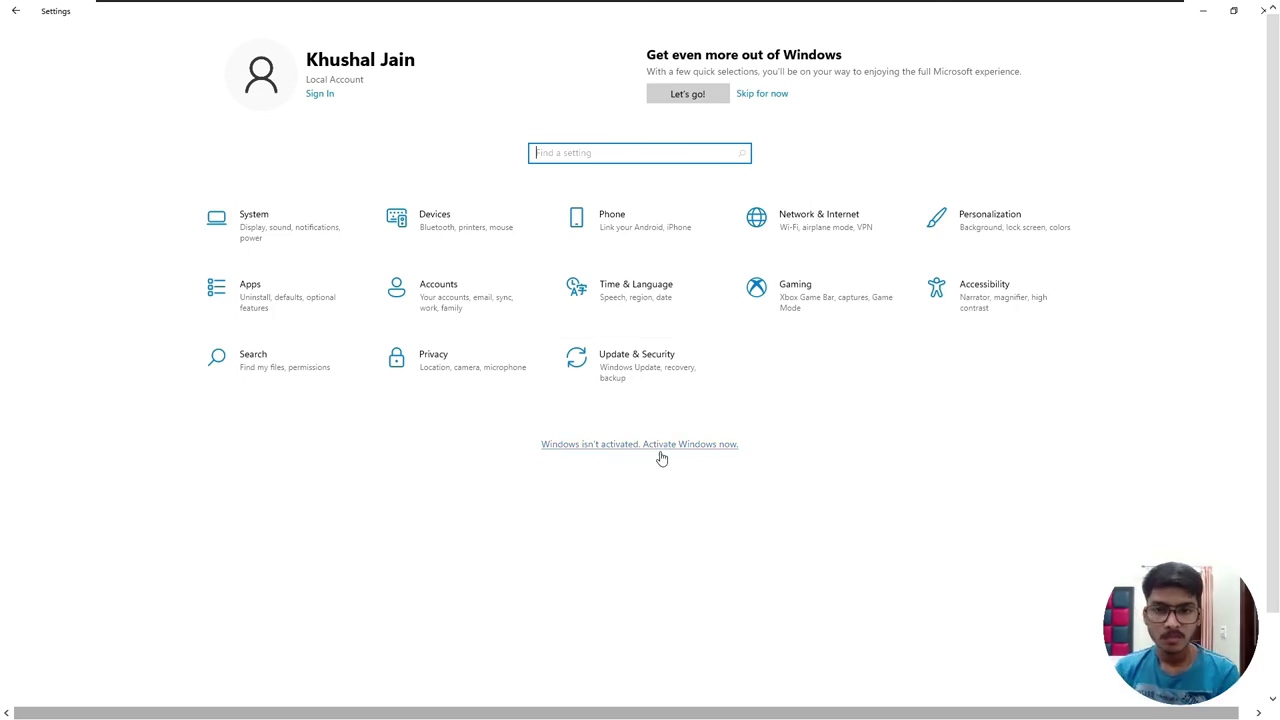
# Look through the Personalization settings, including the Background, Colors, Fonts, Taskbar and Device usage pages
pyautogui.click(1010, 222)
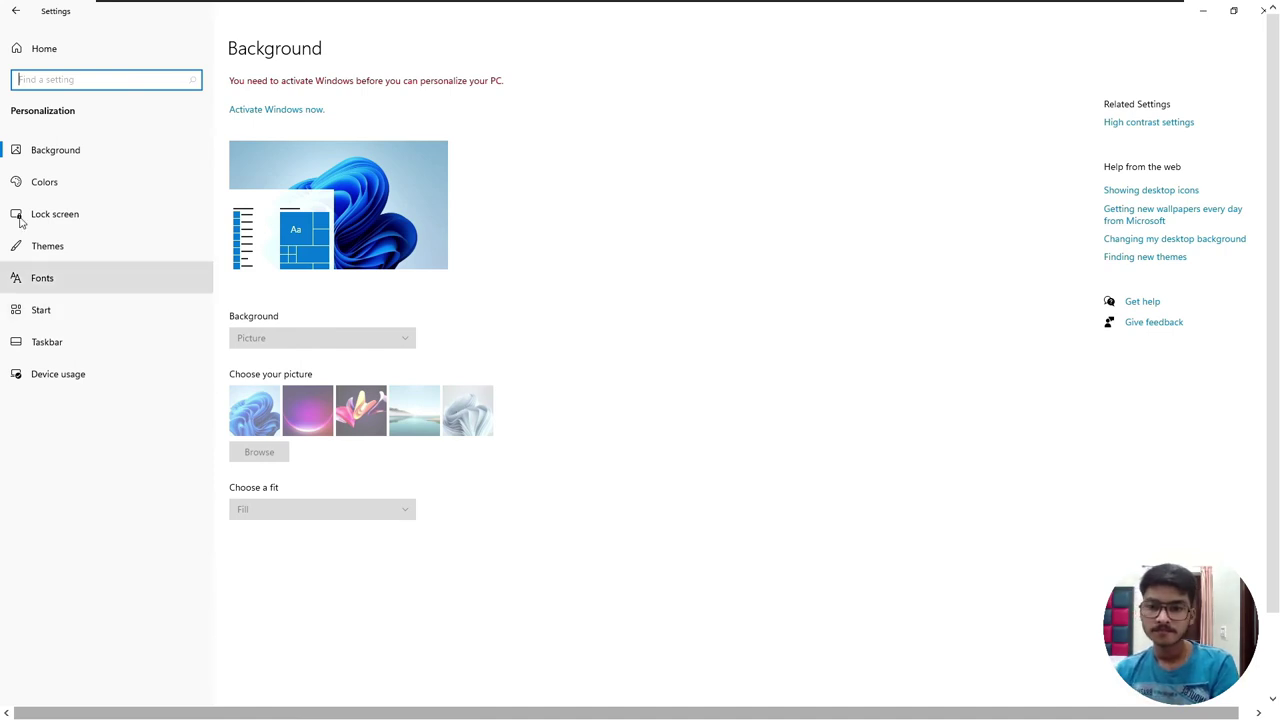
pyautogui.click(322, 420)
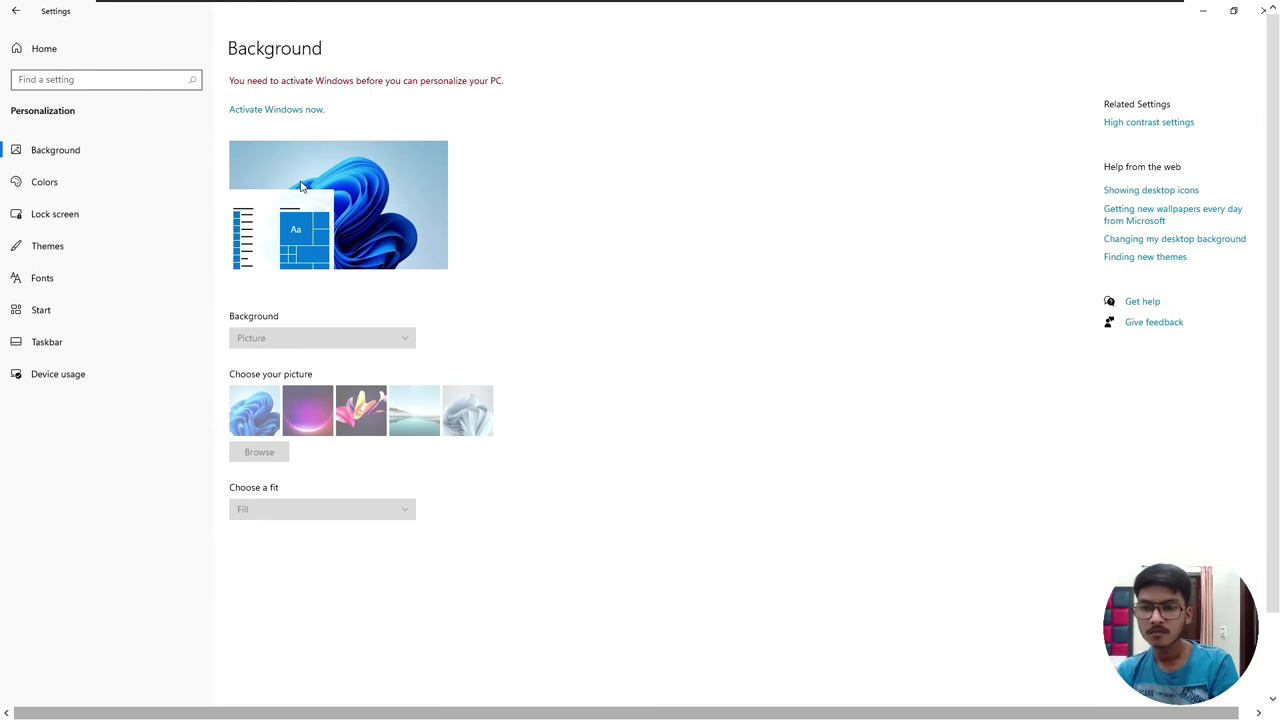
pyautogui.click(117, 183)
pyautogui.click(105, 285)
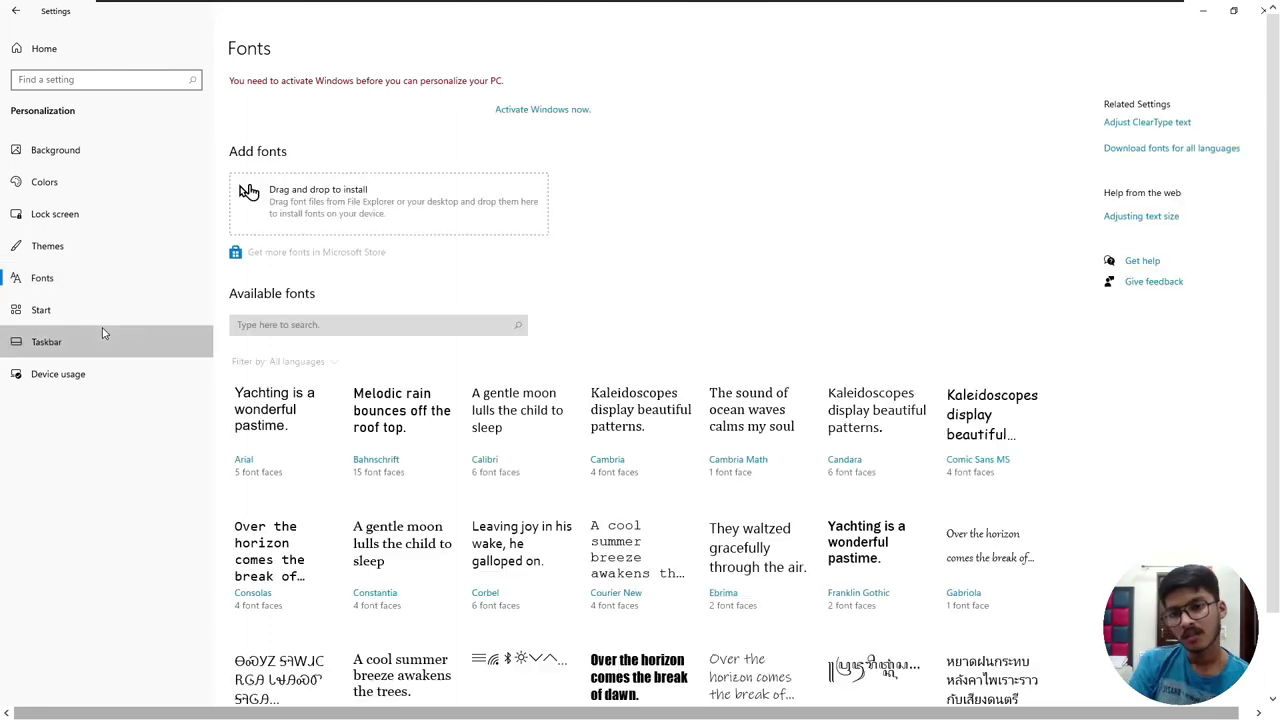
pyautogui.click(104, 334)
pyautogui.click(136, 327)
pyautogui.click(137, 366)
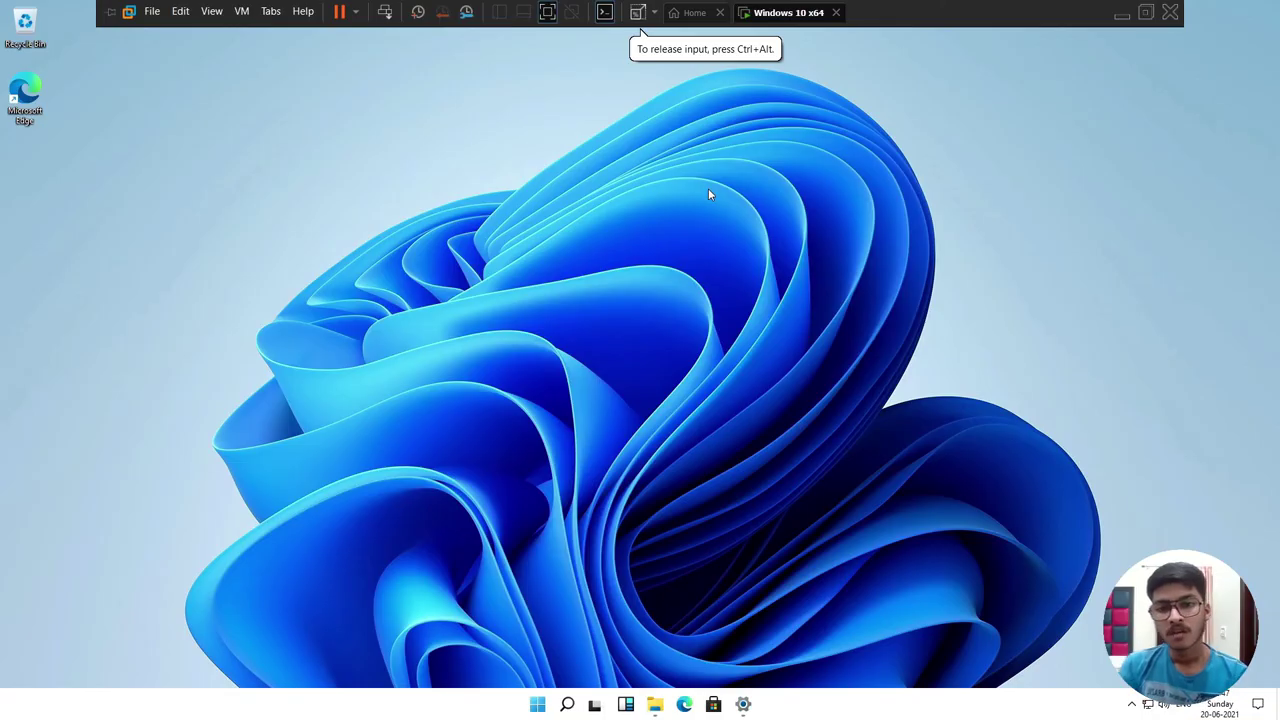
# Refresh the desktop and open a File Explorer window, trying it maximized before restoring its normal size
pyautogui.rightClick(708, 190)
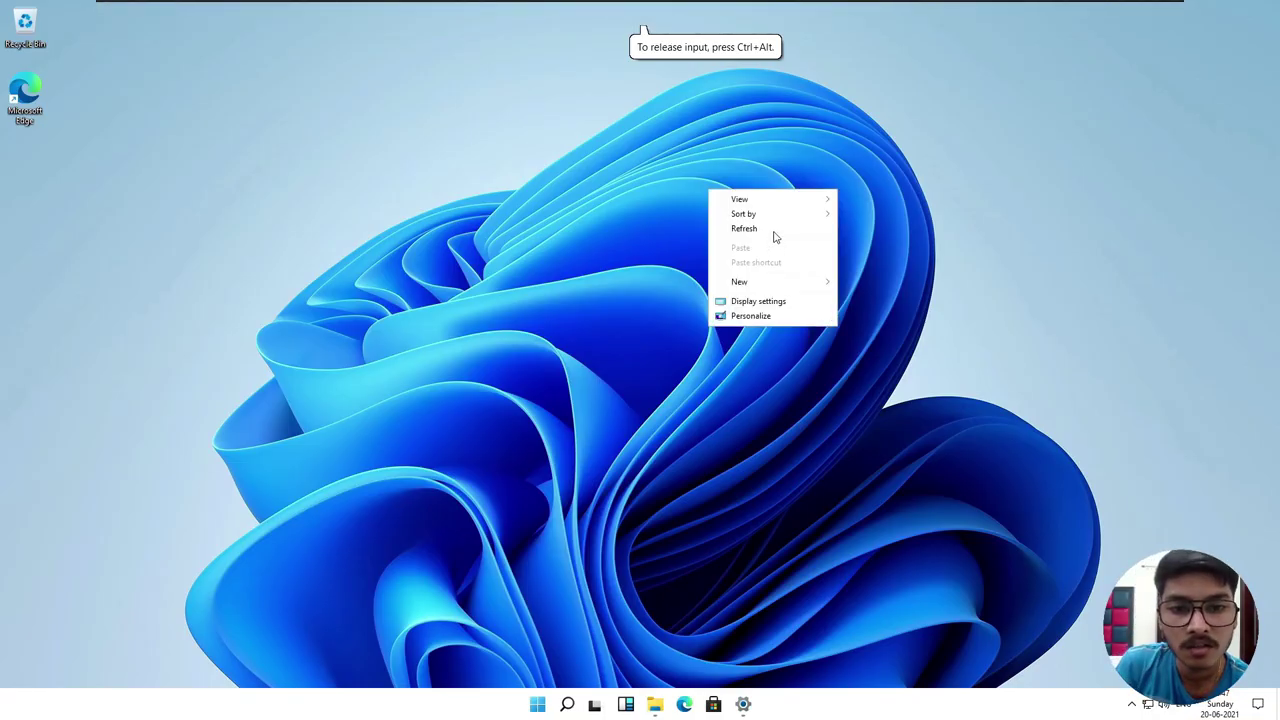
pyautogui.click(771, 230)
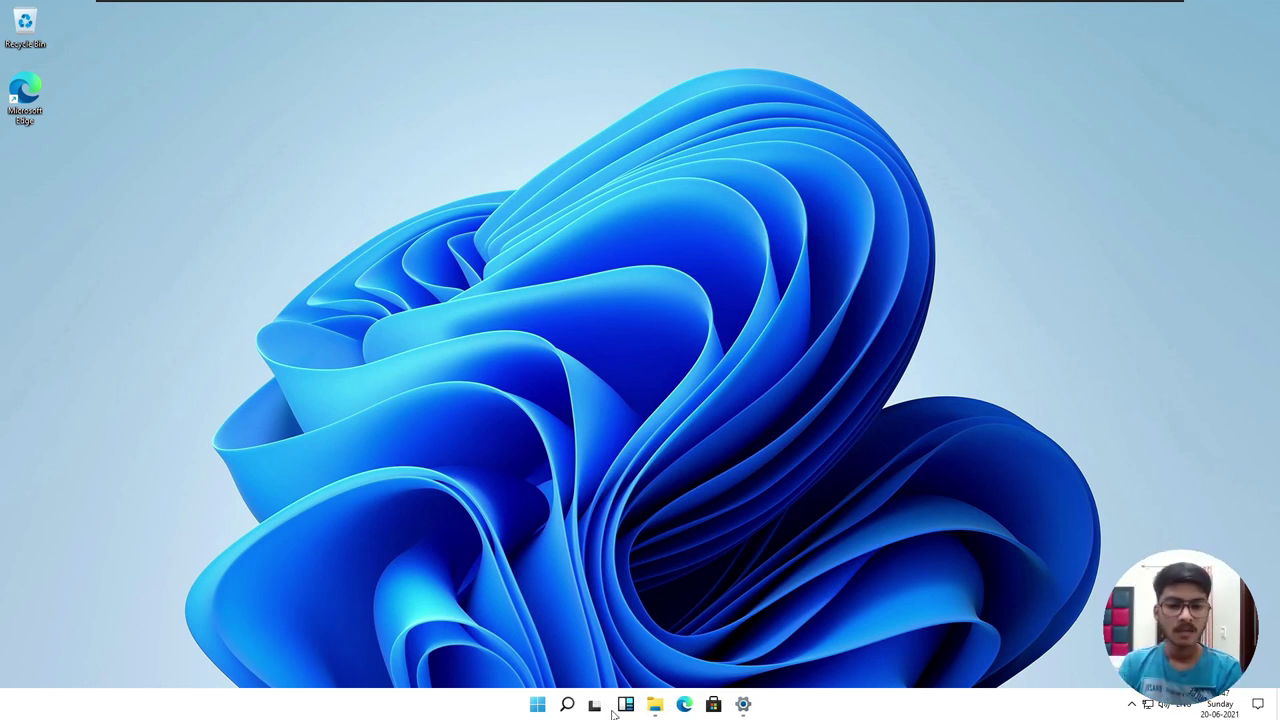
pyautogui.click(655, 708)
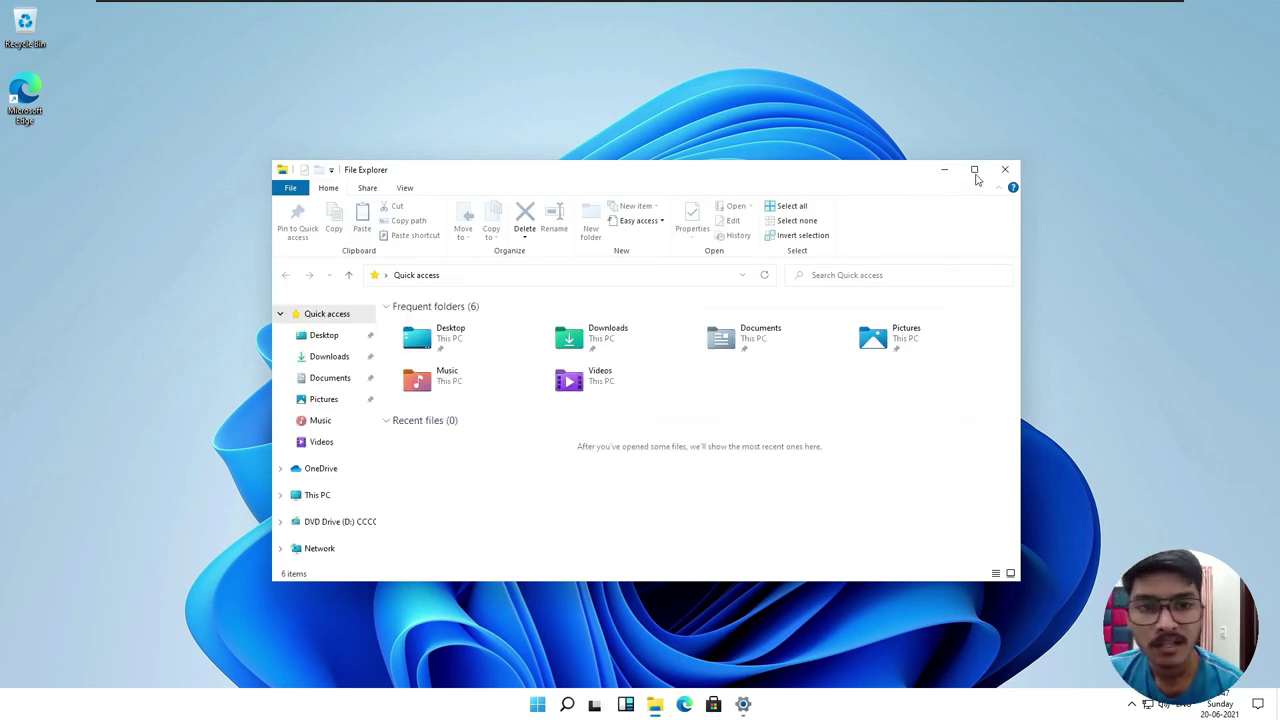
pyautogui.click(975, 172)
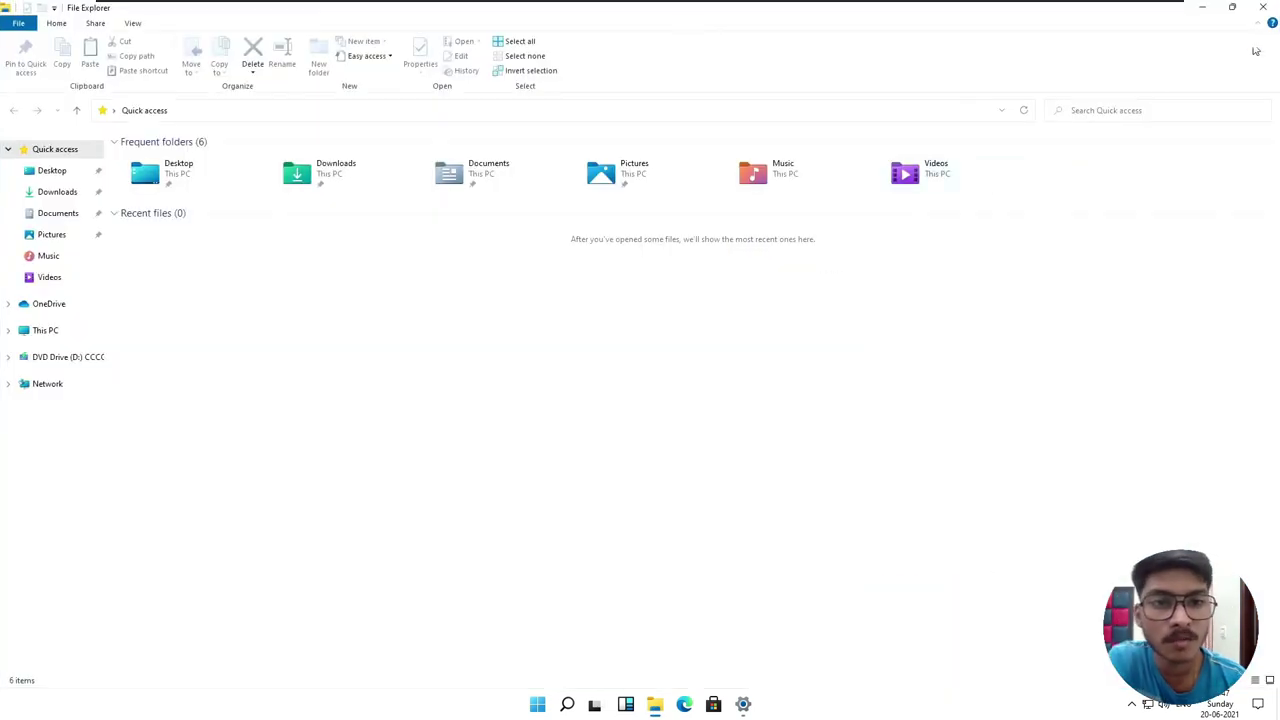
pyautogui.click(1232, 8)
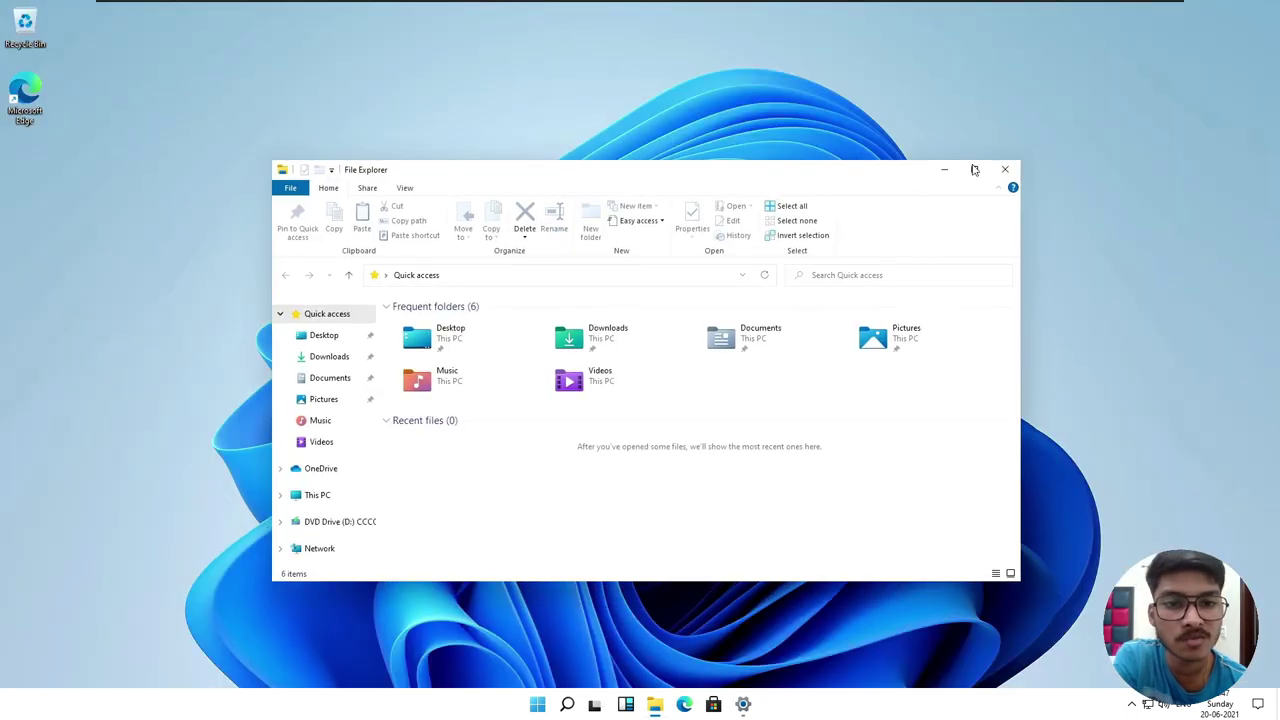
# Snap File Explorer to the wide left zone of the two-window layout and dismiss the suggestions for the remaining zone
pyautogui.moveTo(975, 170)
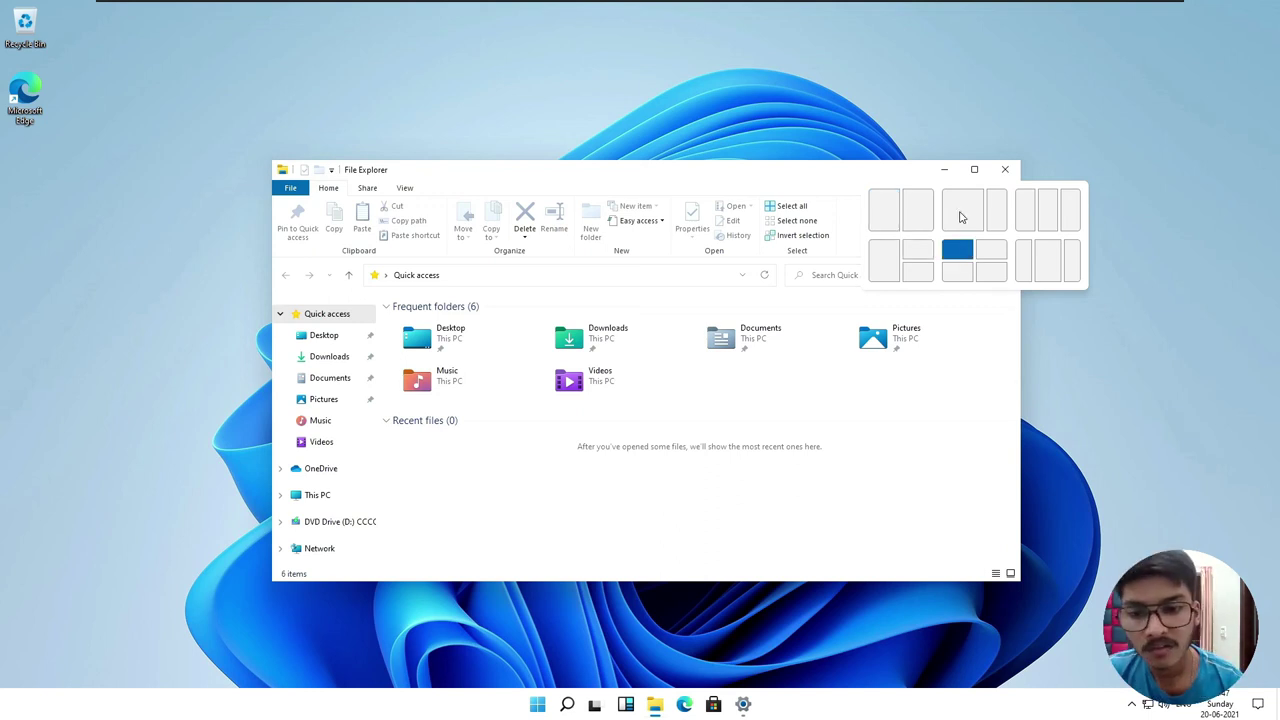
pyautogui.click(960, 210)
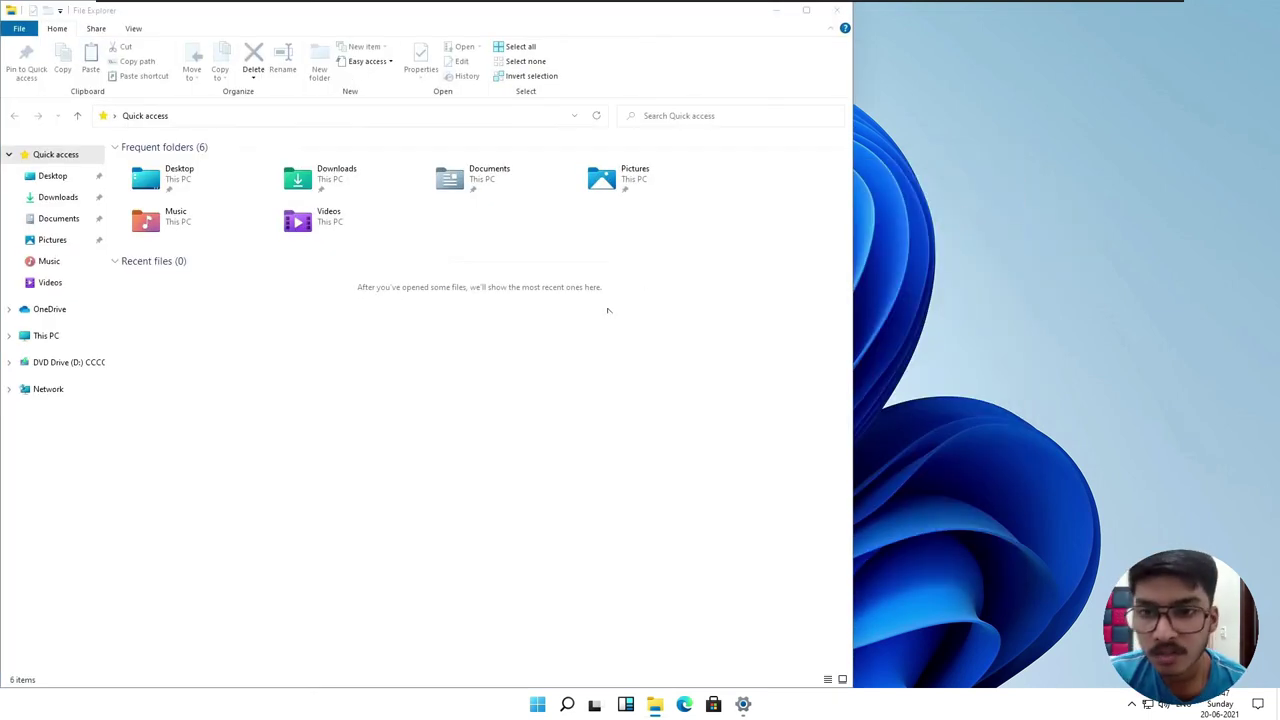
pyautogui.press('Escape')
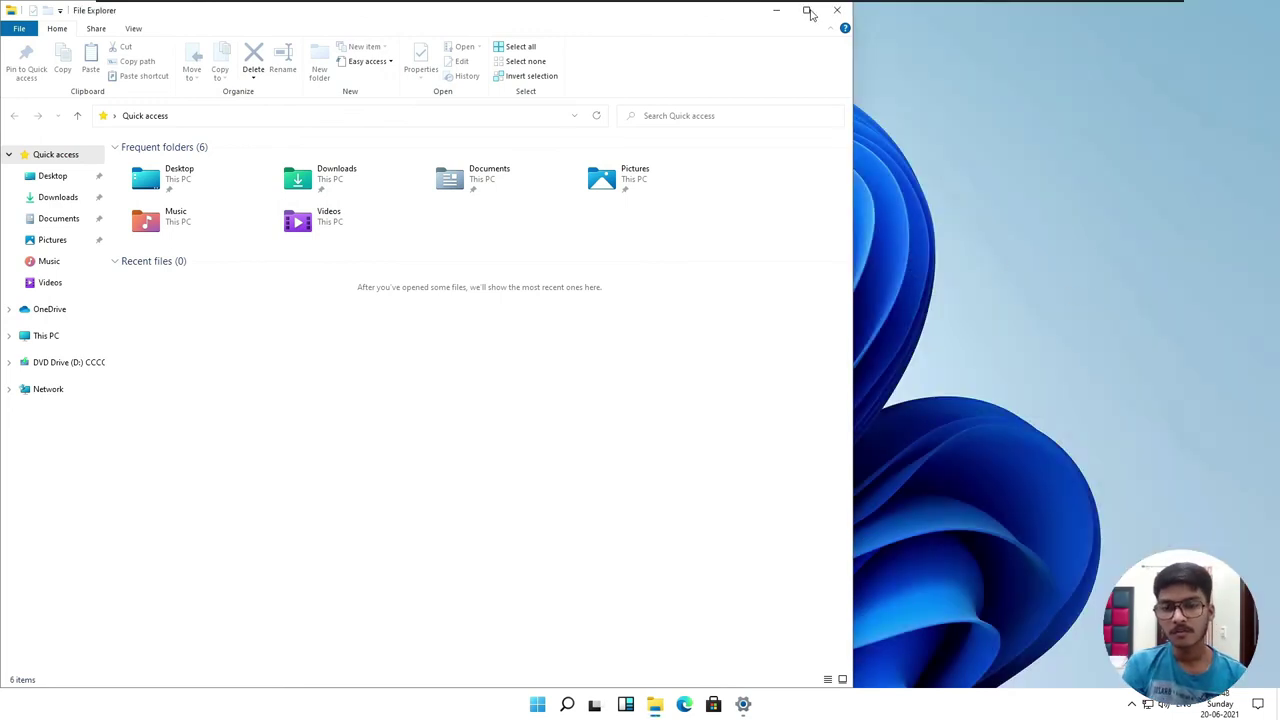
# Snap File Explorer to the upper-left zone of the four-window layout and place Settings in the upper-right zone
pyautogui.moveTo(810, 13)
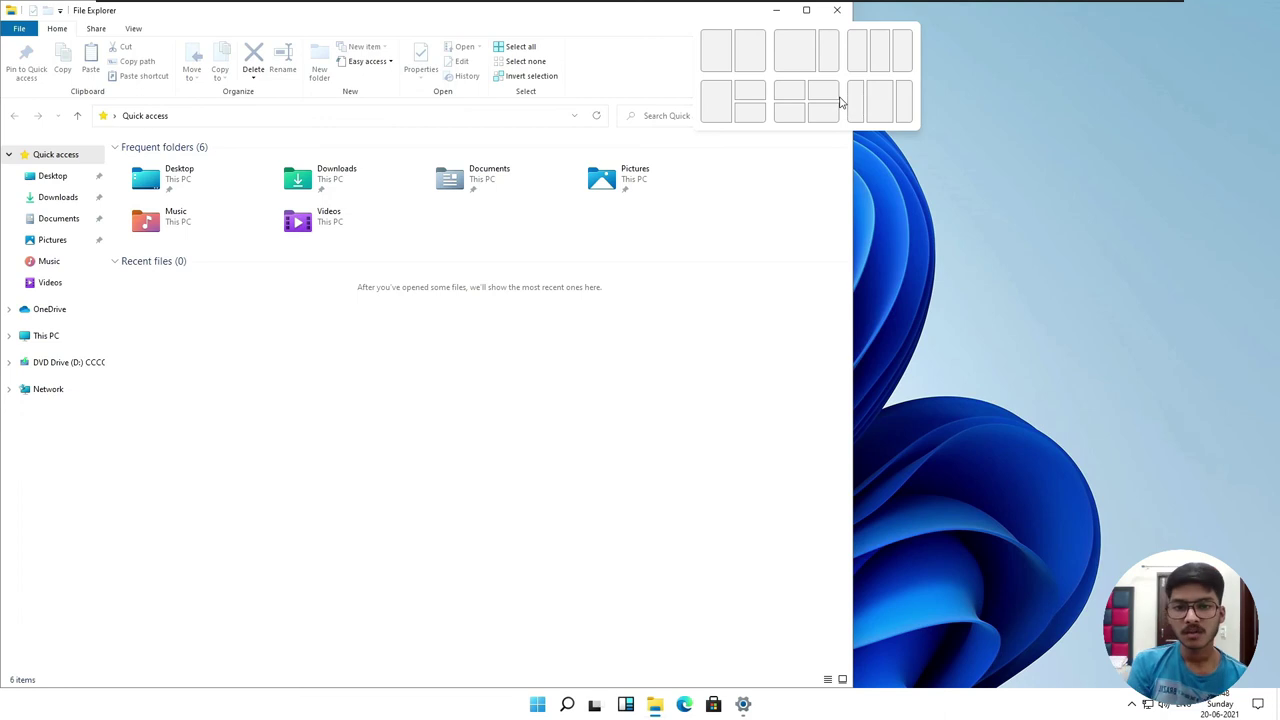
pyautogui.click(790, 92)
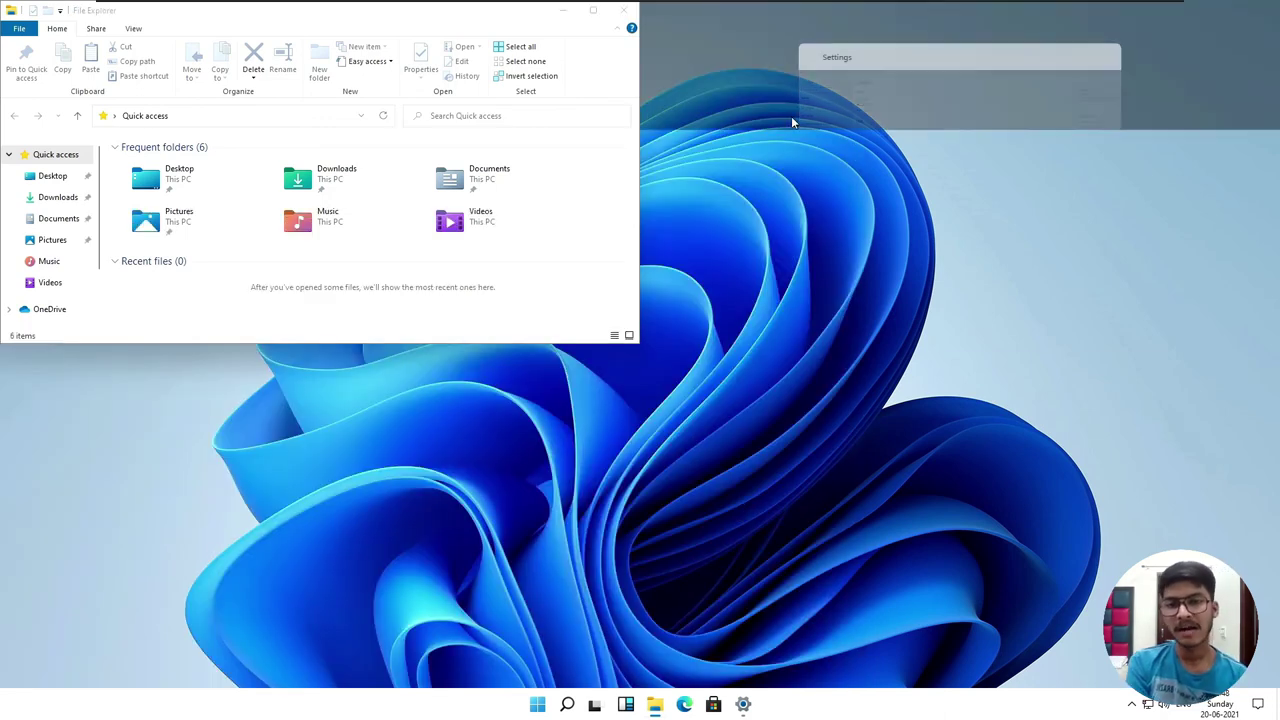
pyautogui.click(900, 189)
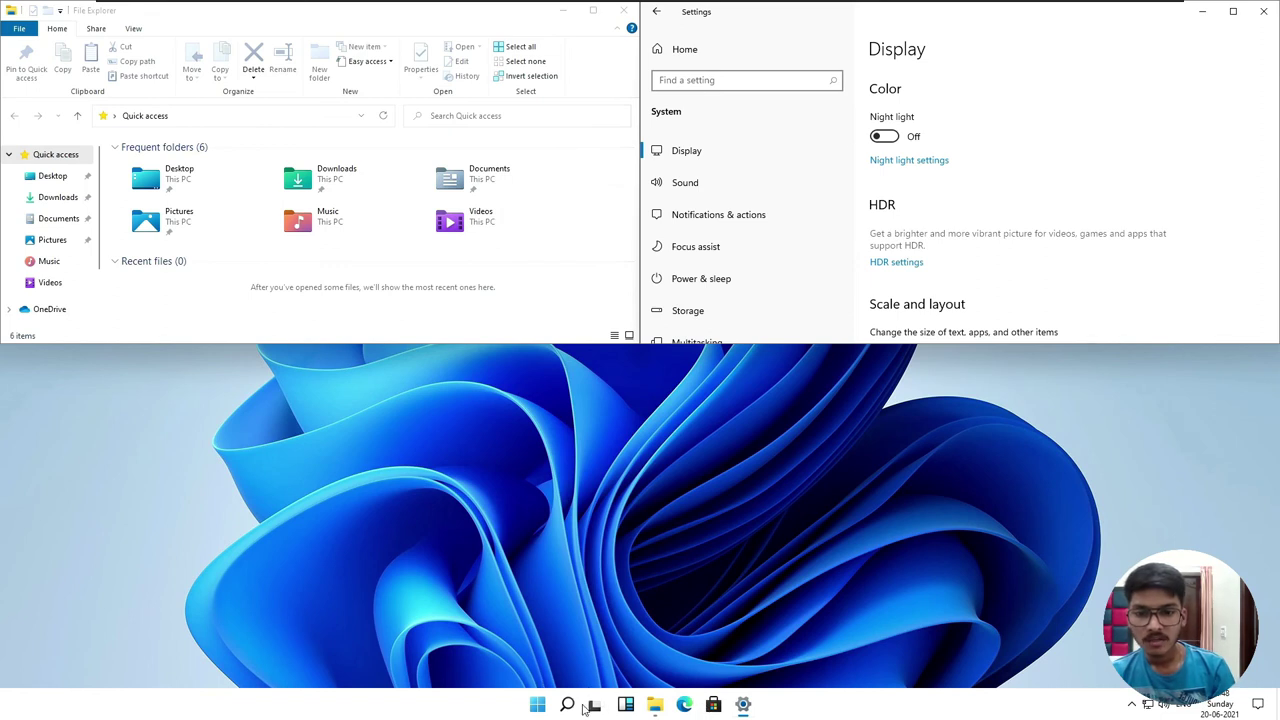
# Launch Microsoft Edge, and open and close the Start menu over its welcome screen
pyautogui.click(686, 706)
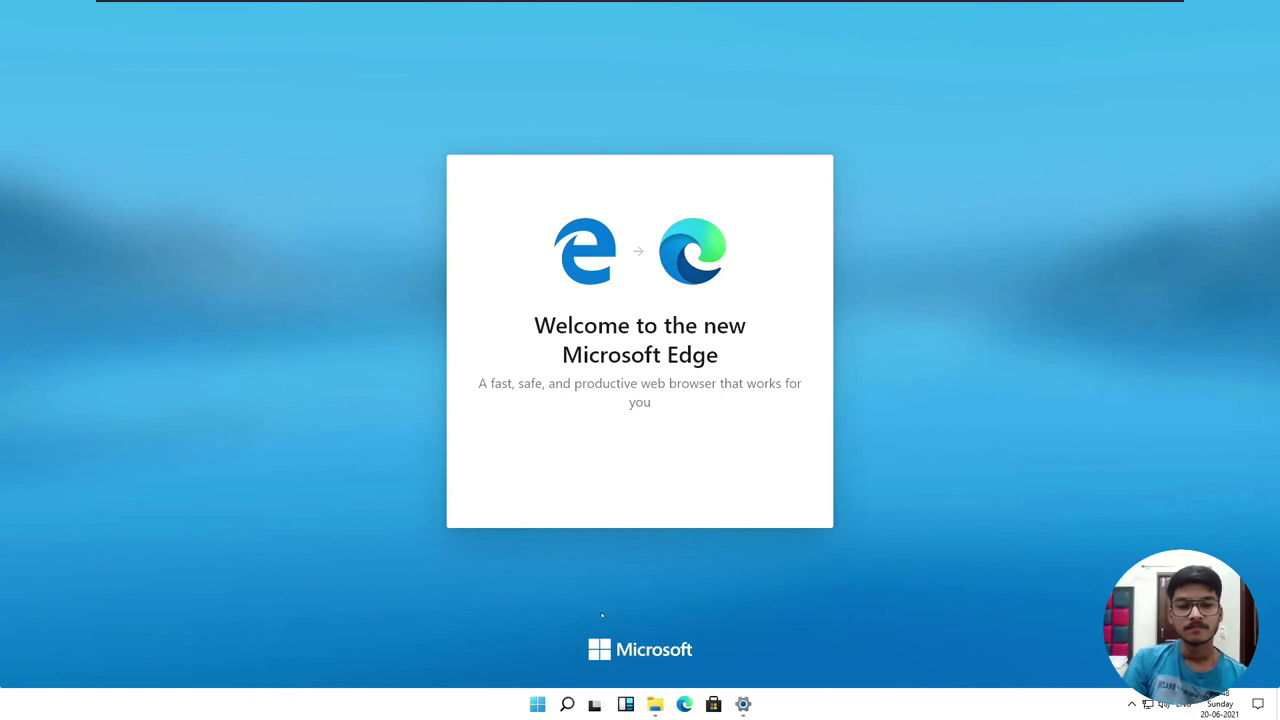
pyautogui.click(536, 705)
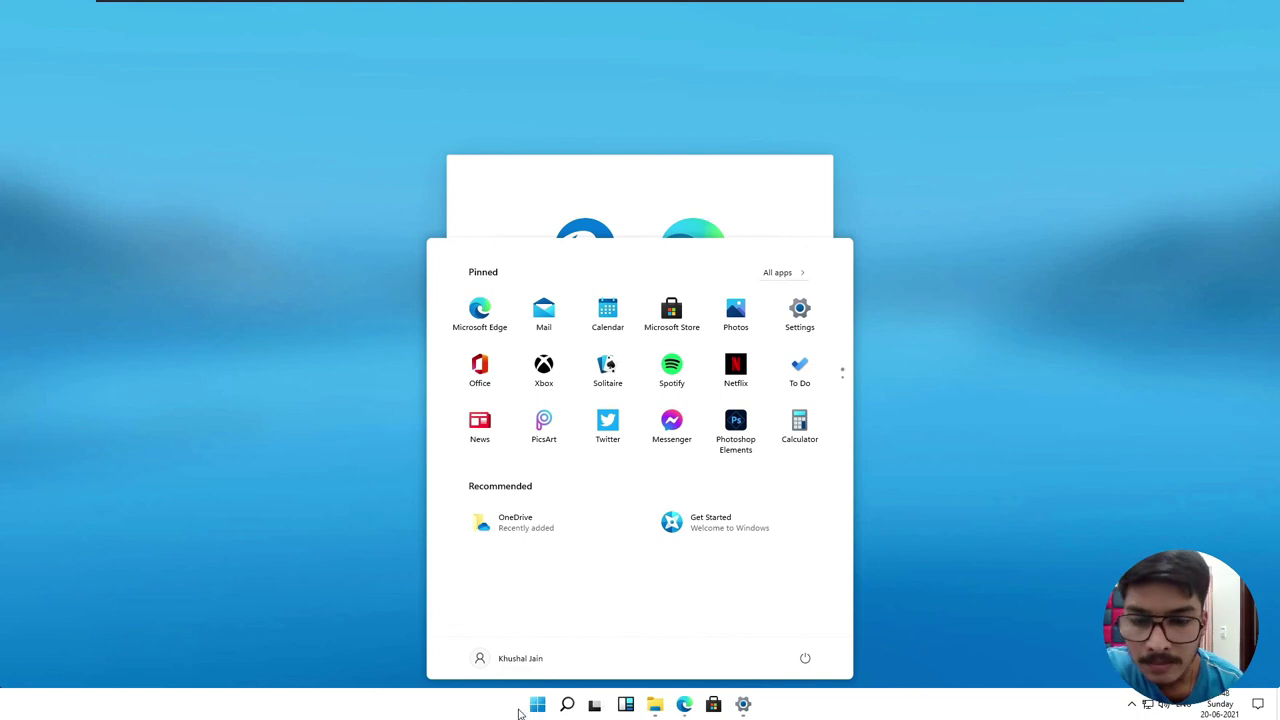
pyautogui.click(535, 708)
pyautogui.click(536, 706)
pyautogui.click(536, 707)
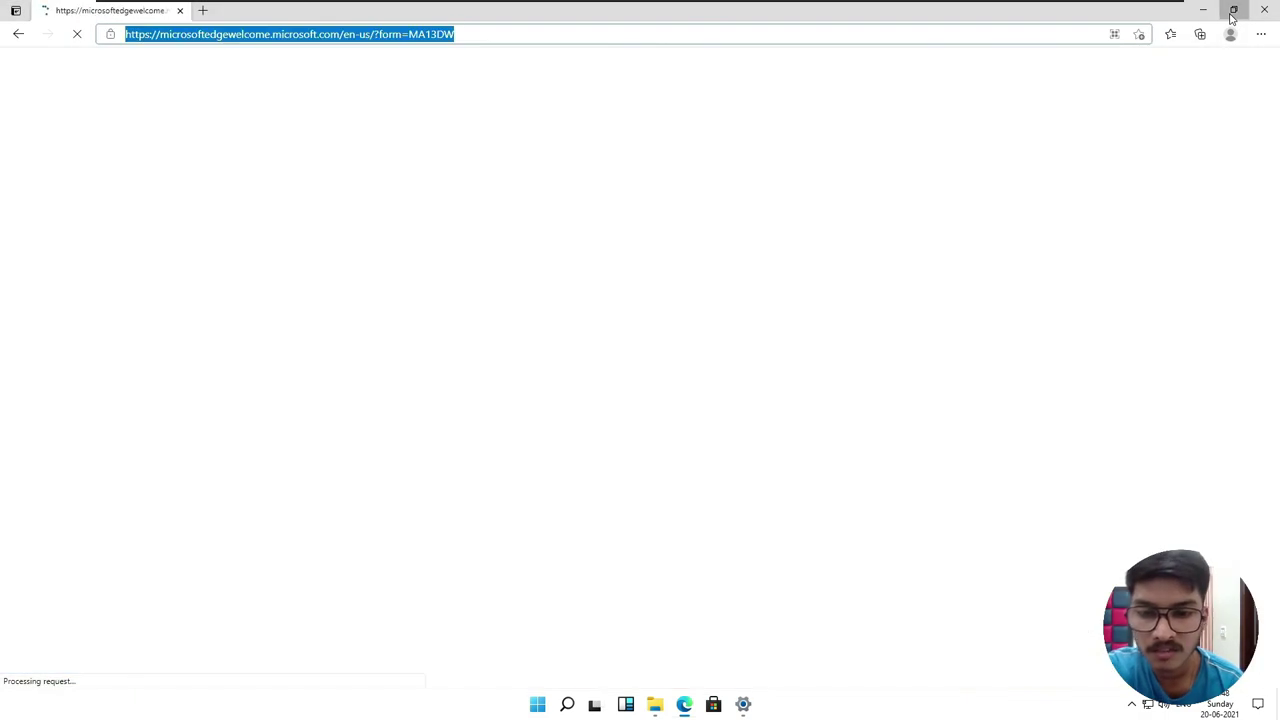
# Restore the Edge window to its smaller size and snap it to the lower-left zone of the four-window layout
pyautogui.click(1233, 10)
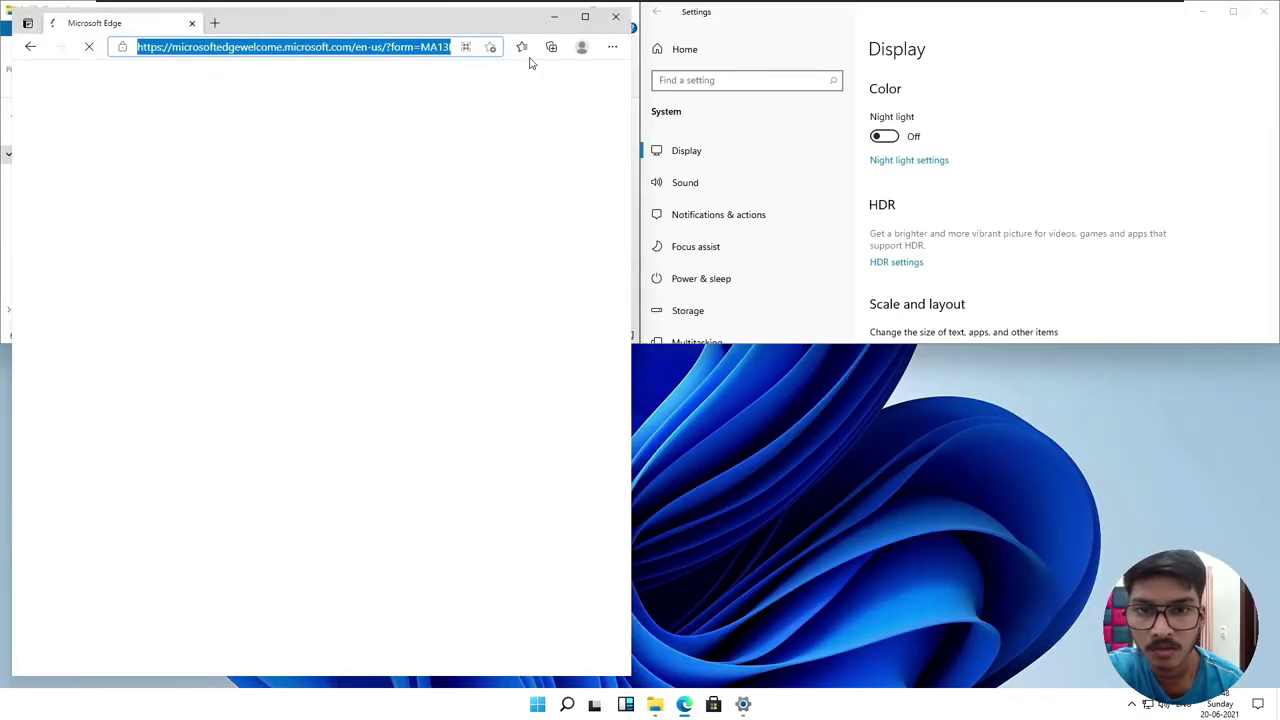
pyautogui.moveTo(486, 20); pyautogui.dragTo(733, 377)
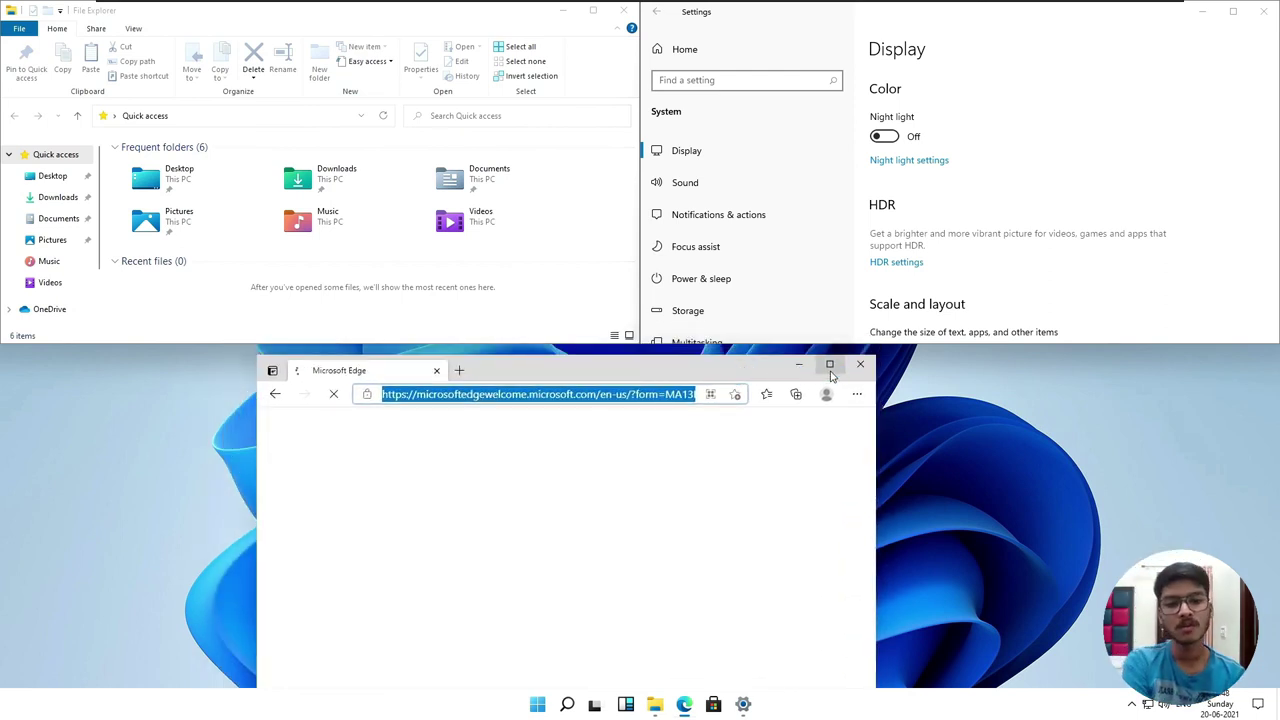
pyautogui.moveTo(830, 375)
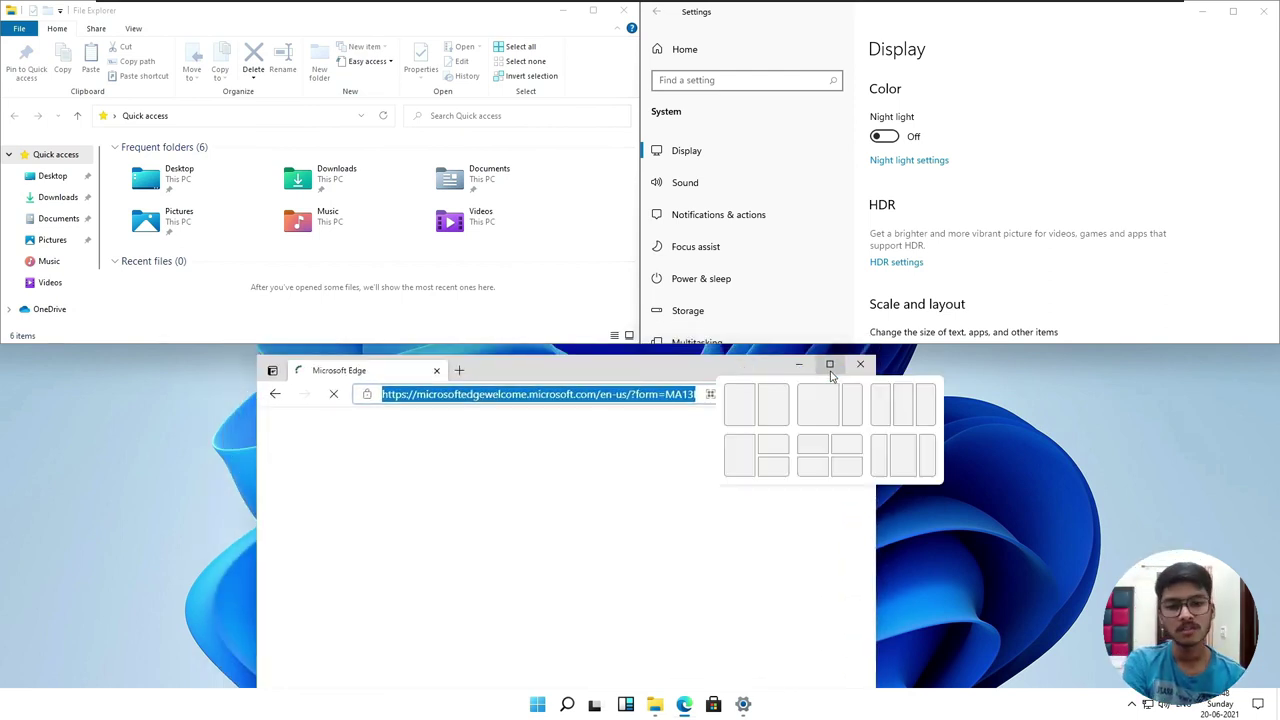
pyautogui.click(827, 473)
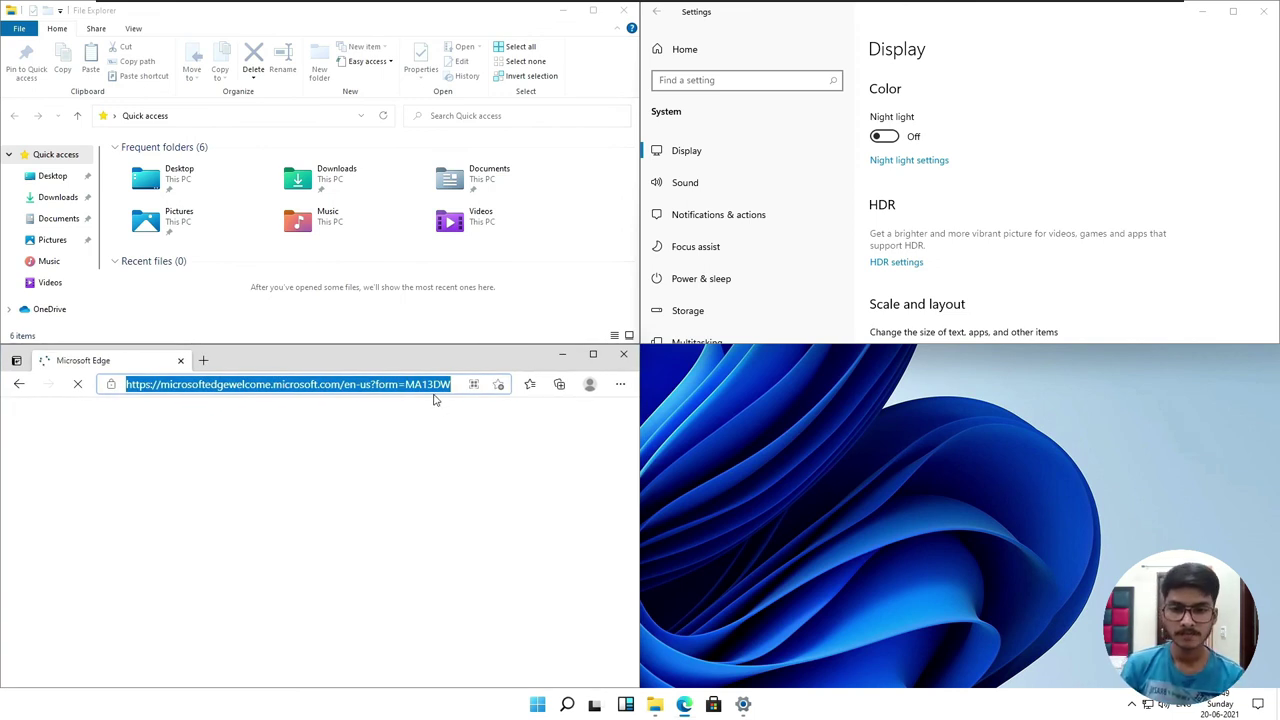
# Bring File Explorer into focus, look down its navigation list, and stretch the Settings window's lower edge down toward the taskbar
pyautogui.click(453, 302)
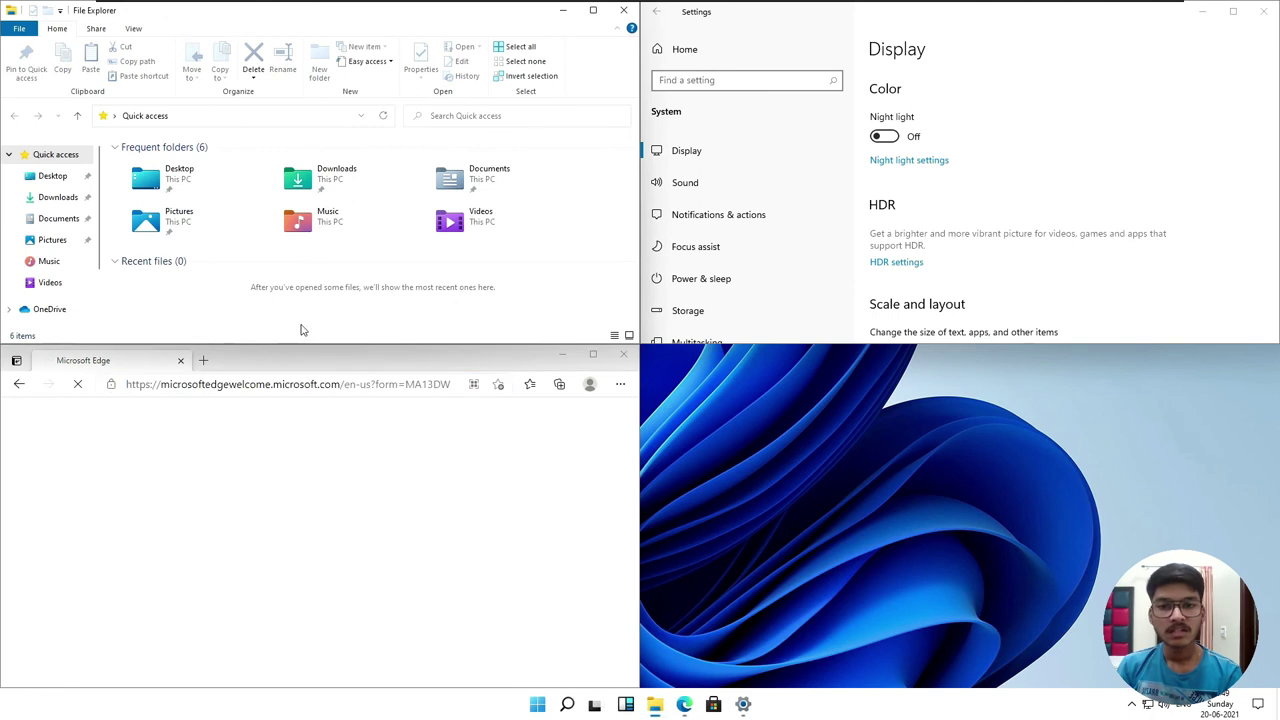
pyautogui.scroll(-2, 87, 285)
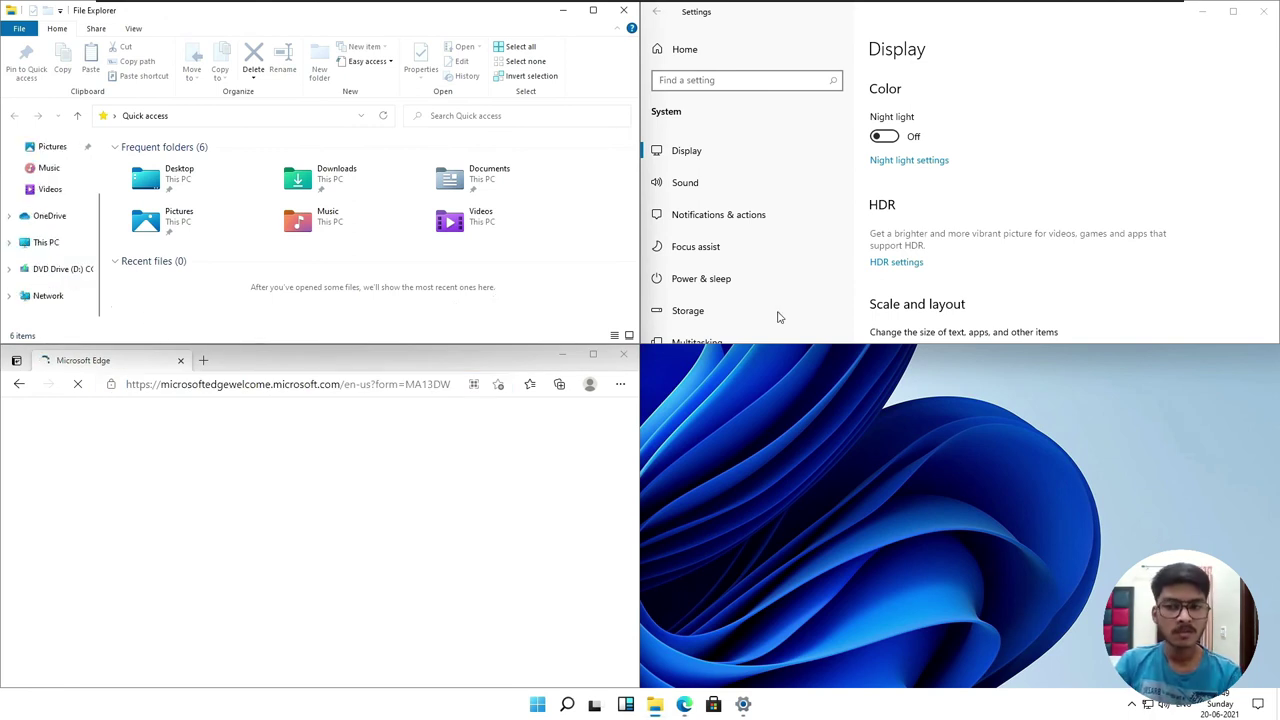
pyautogui.moveTo(805, 343); pyautogui.dragTo(757, 674)
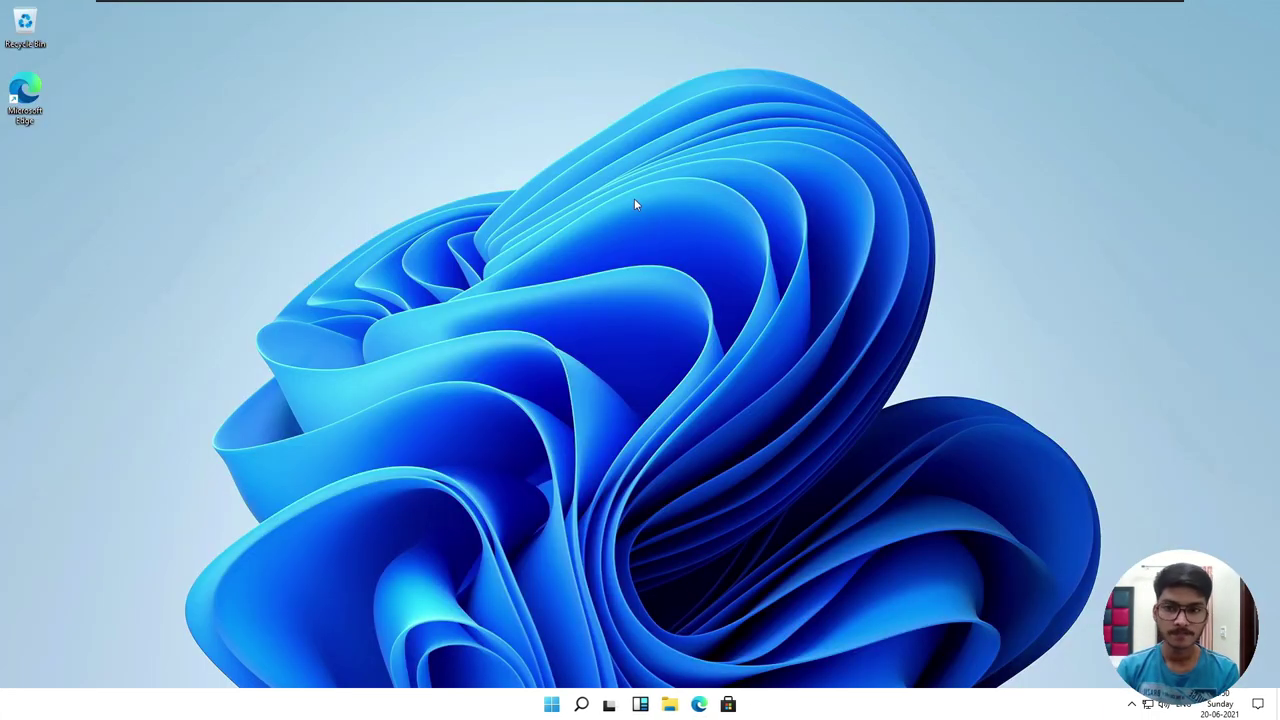
# Add three virtual desktops in Task View and switch to Desktop 3
pyautogui.click(611, 705)
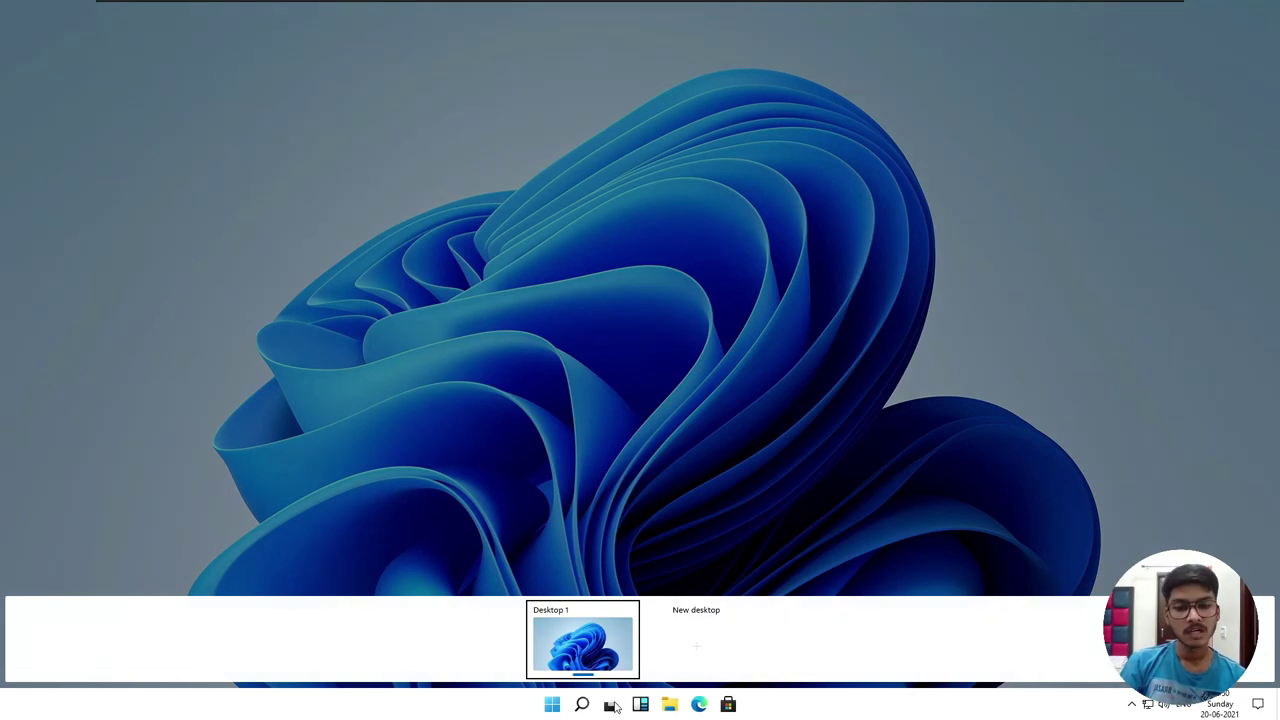
pyautogui.click(690, 655)
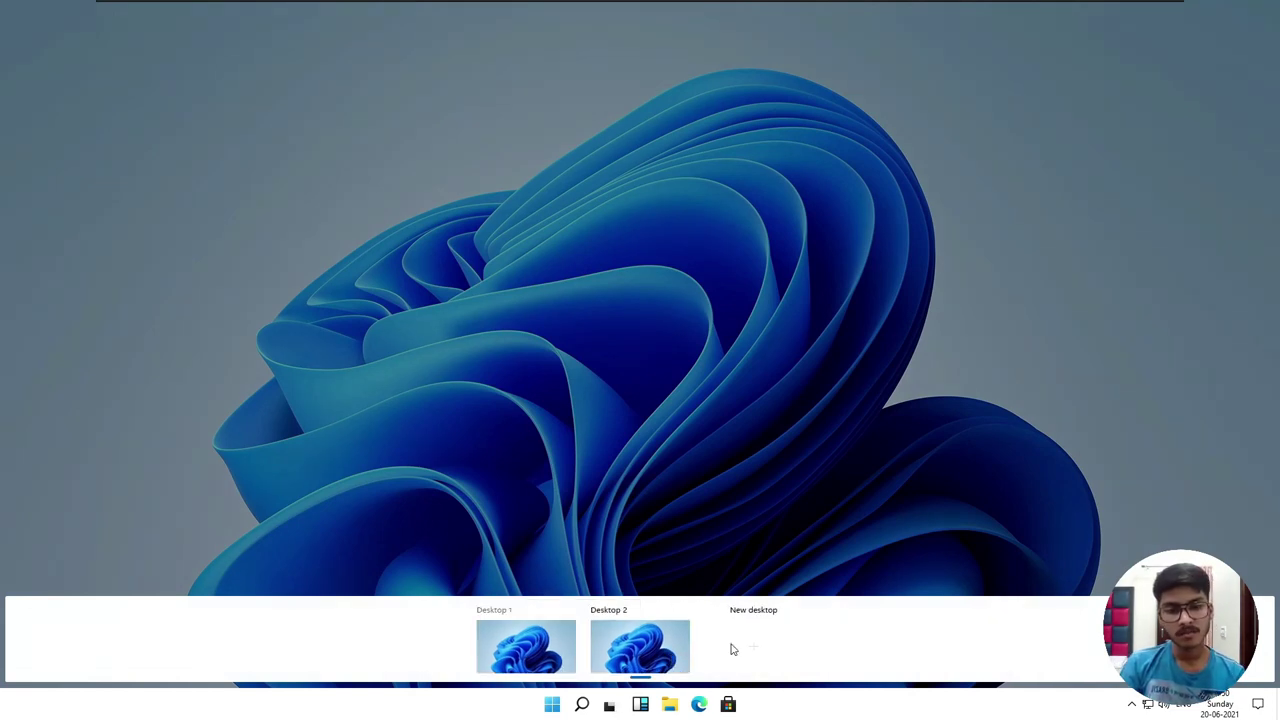
pyautogui.click(783, 625)
pyautogui.click(783, 623)
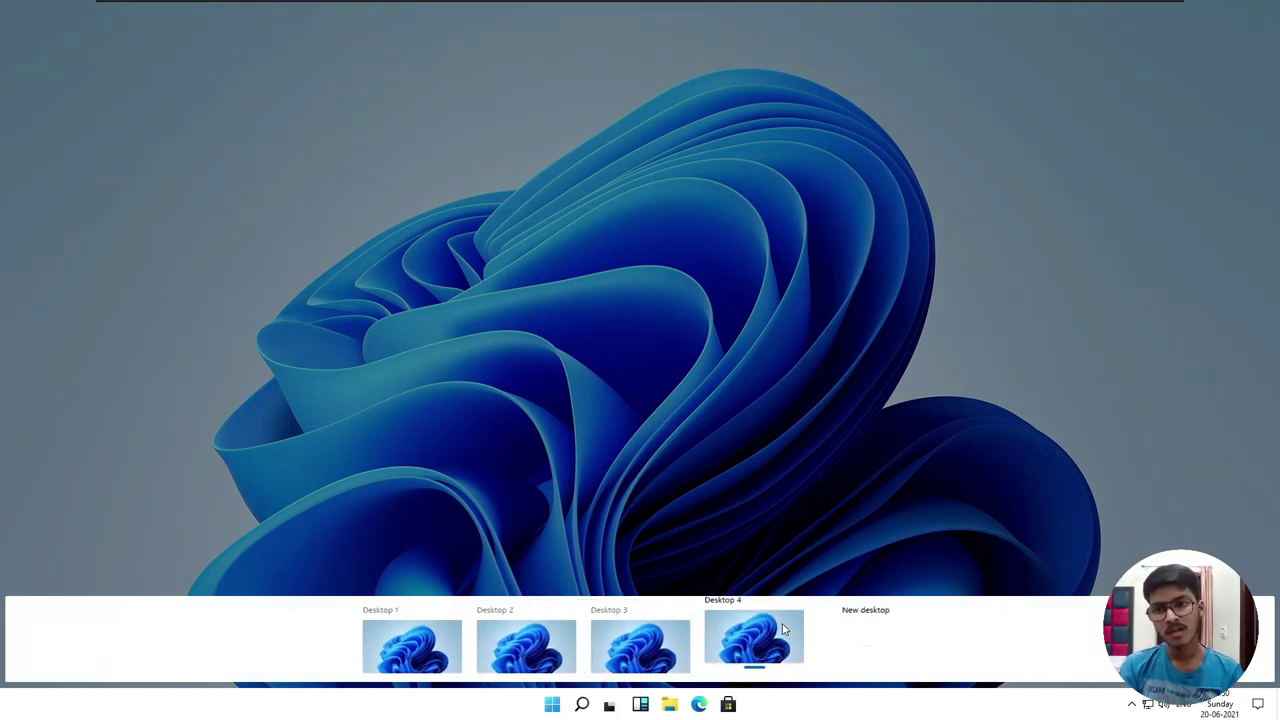
pyautogui.click(670, 625)
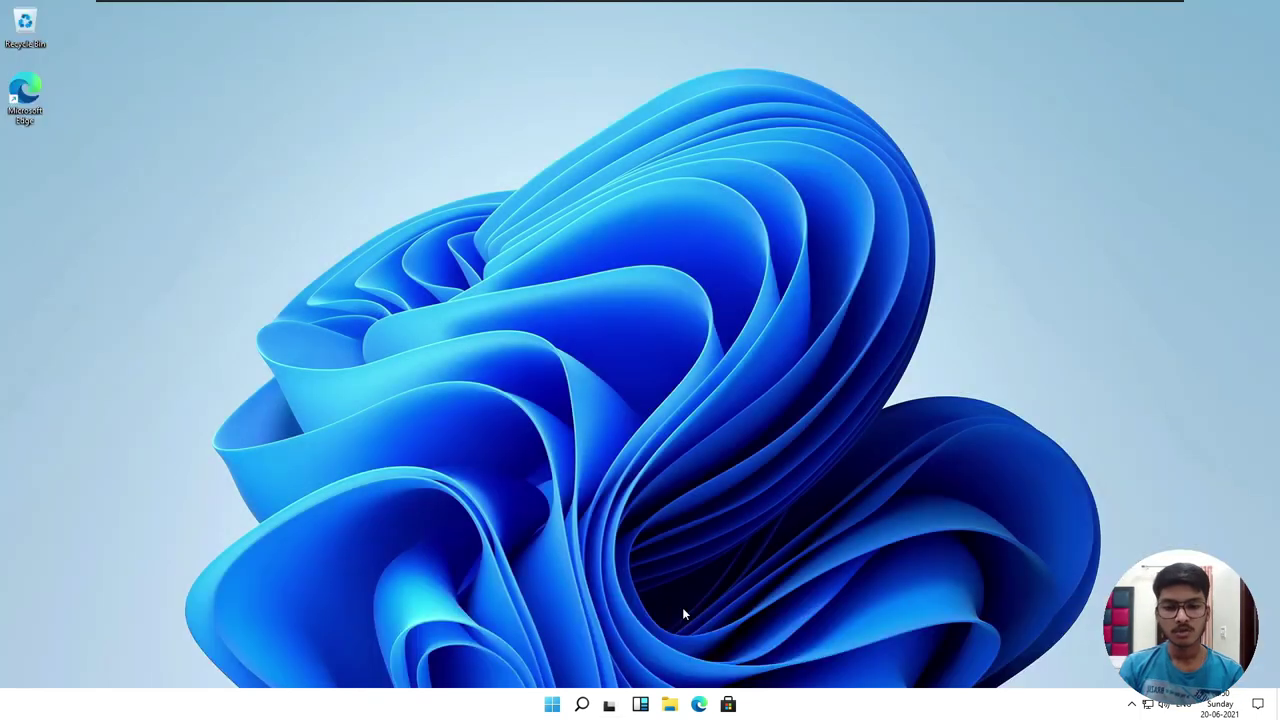
# Open the widgets dashboard to look at it and dismiss it again
pyautogui.click(640, 703)
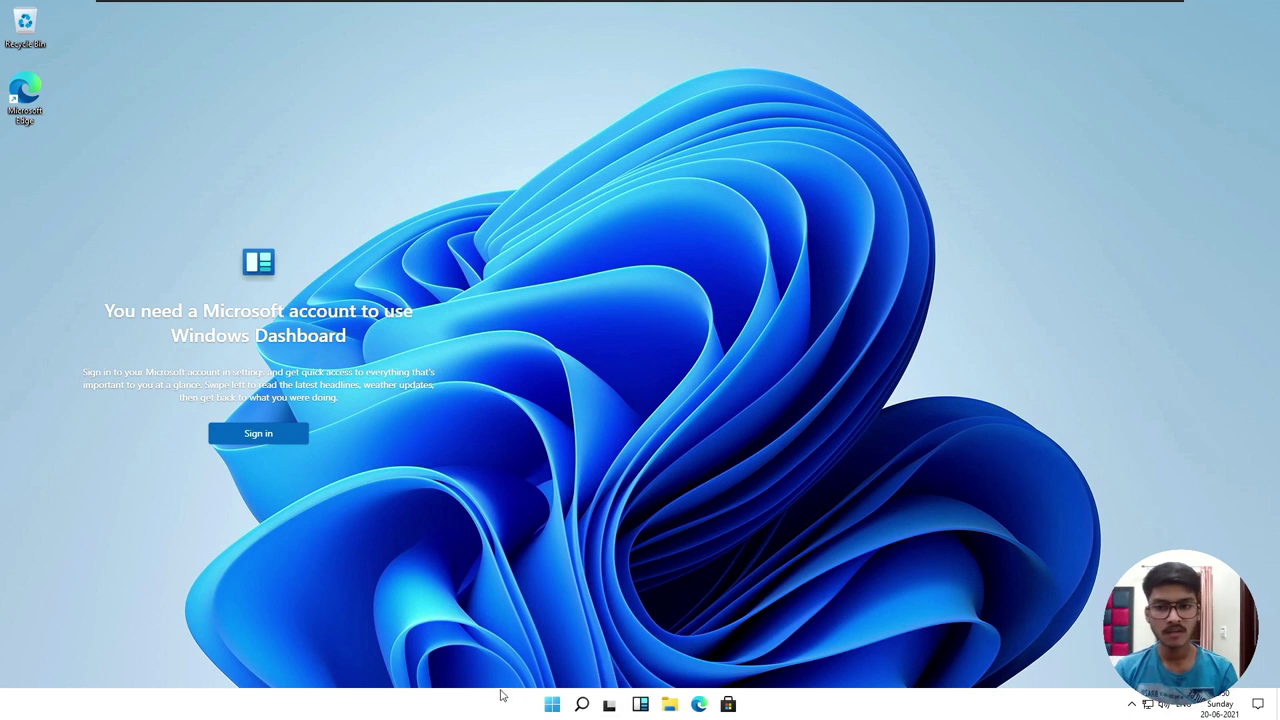
pyautogui.click(607, 705)
# Close the extra virtual desktops in Task View until one remains, and return to the desktop
pyautogui.click(607, 705)
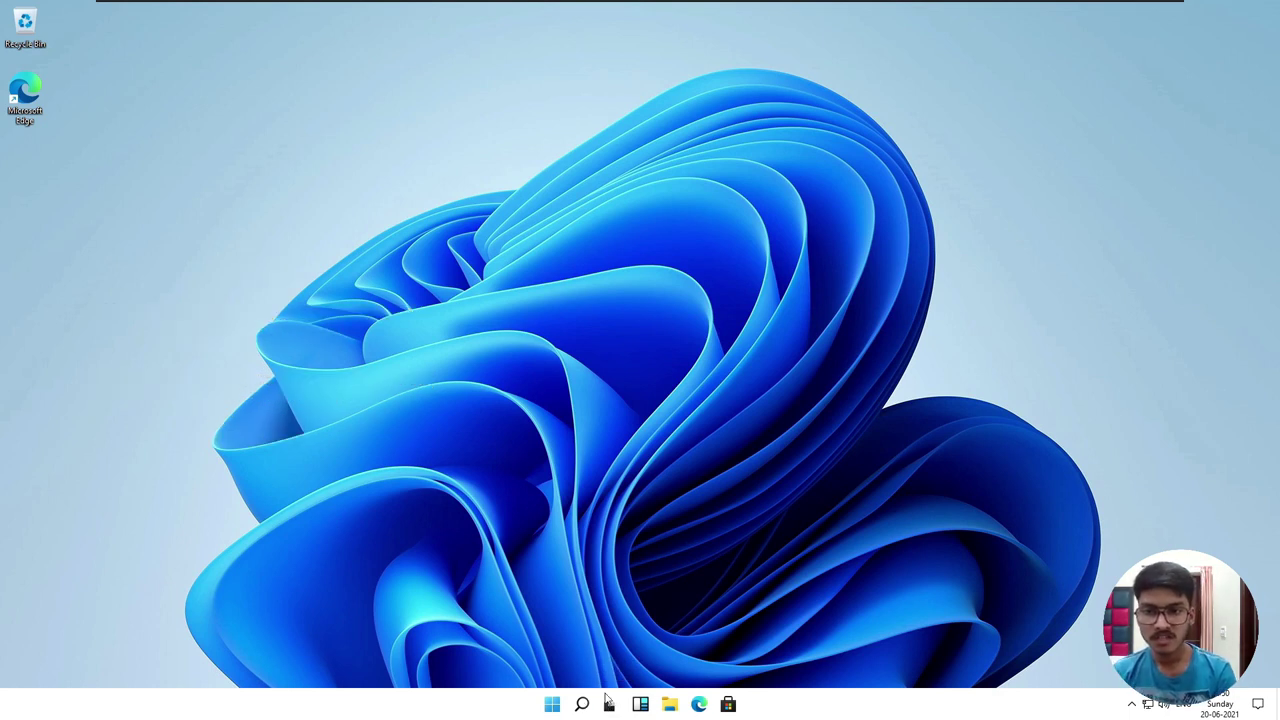
pyautogui.click(567, 612)
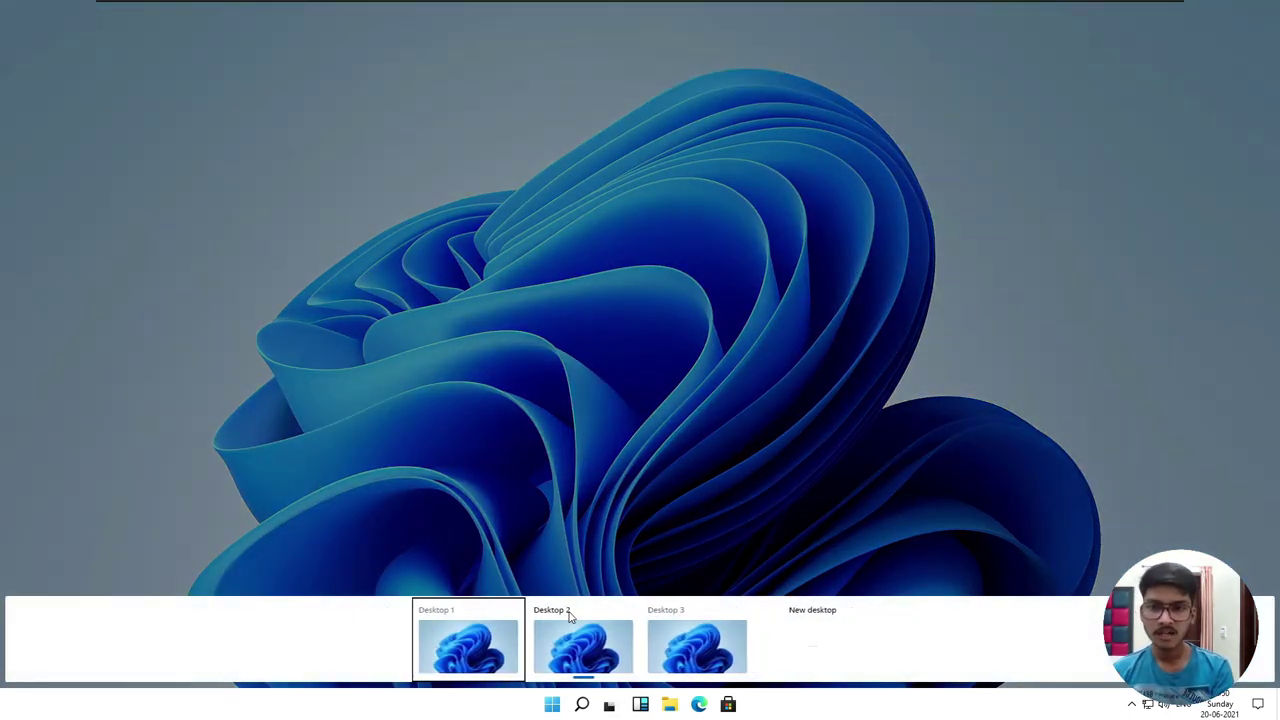
pyautogui.click(568, 609)
pyautogui.click(511, 610)
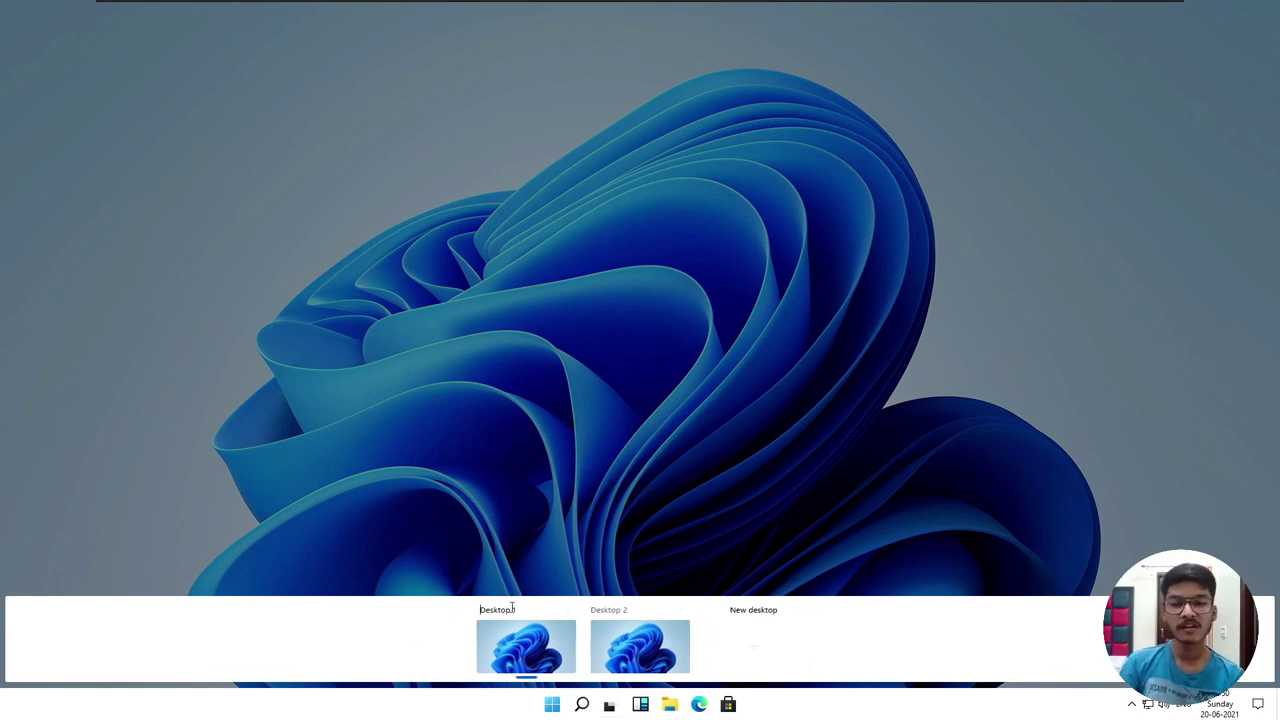
pyautogui.click(566, 609)
pyautogui.click(570, 508)
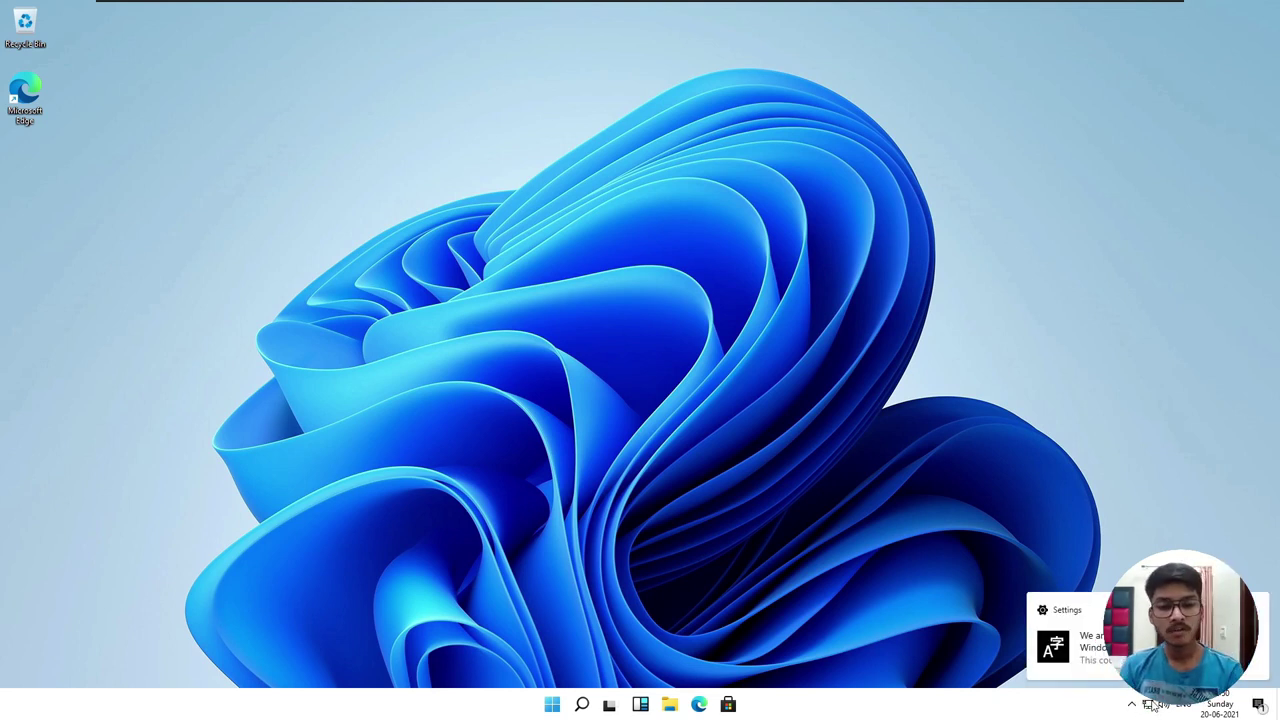
# Look through the network flyout, the speaker volume control and the notification center with its quick actions
pyautogui.click(1148, 706)
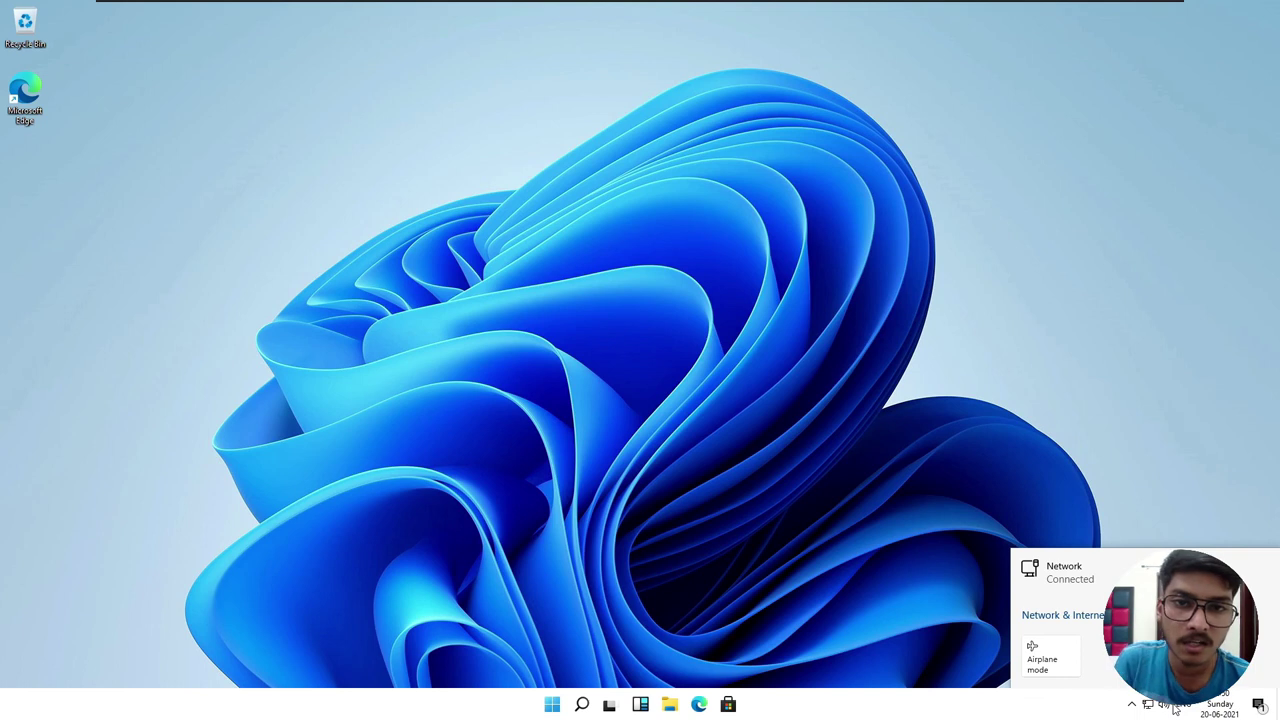
pyautogui.click(1163, 707)
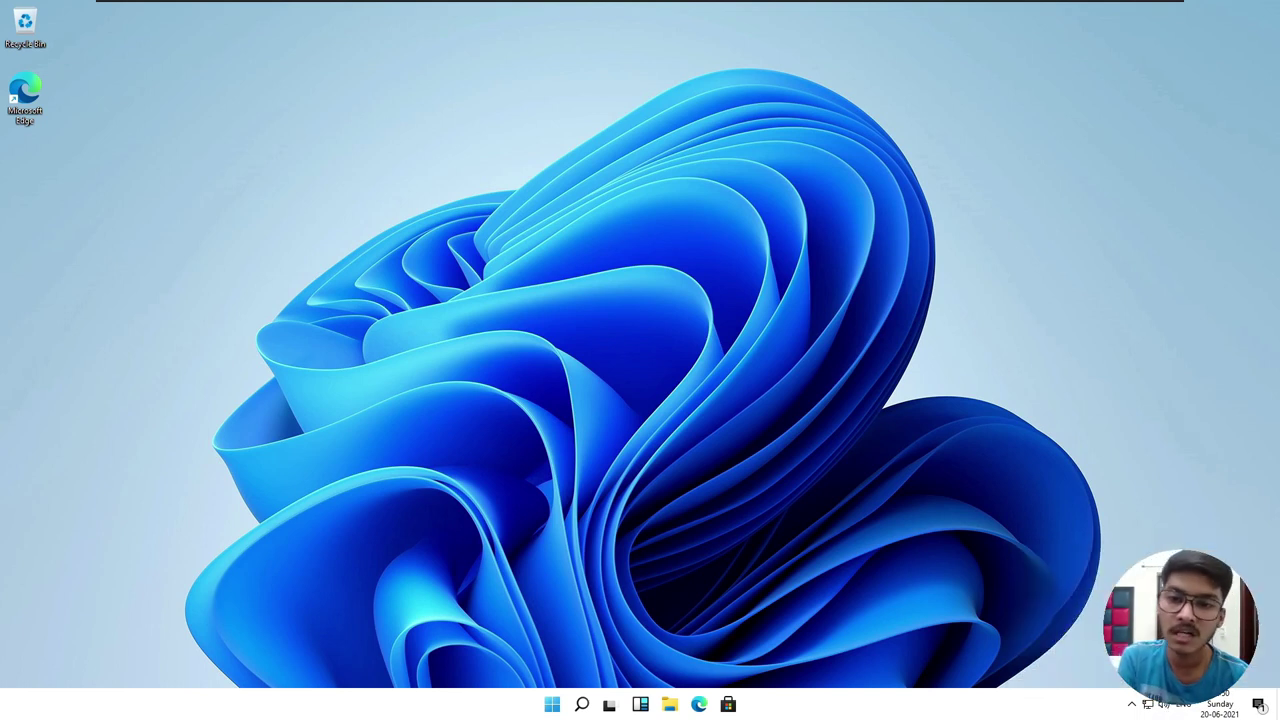
pyautogui.click(1164, 705)
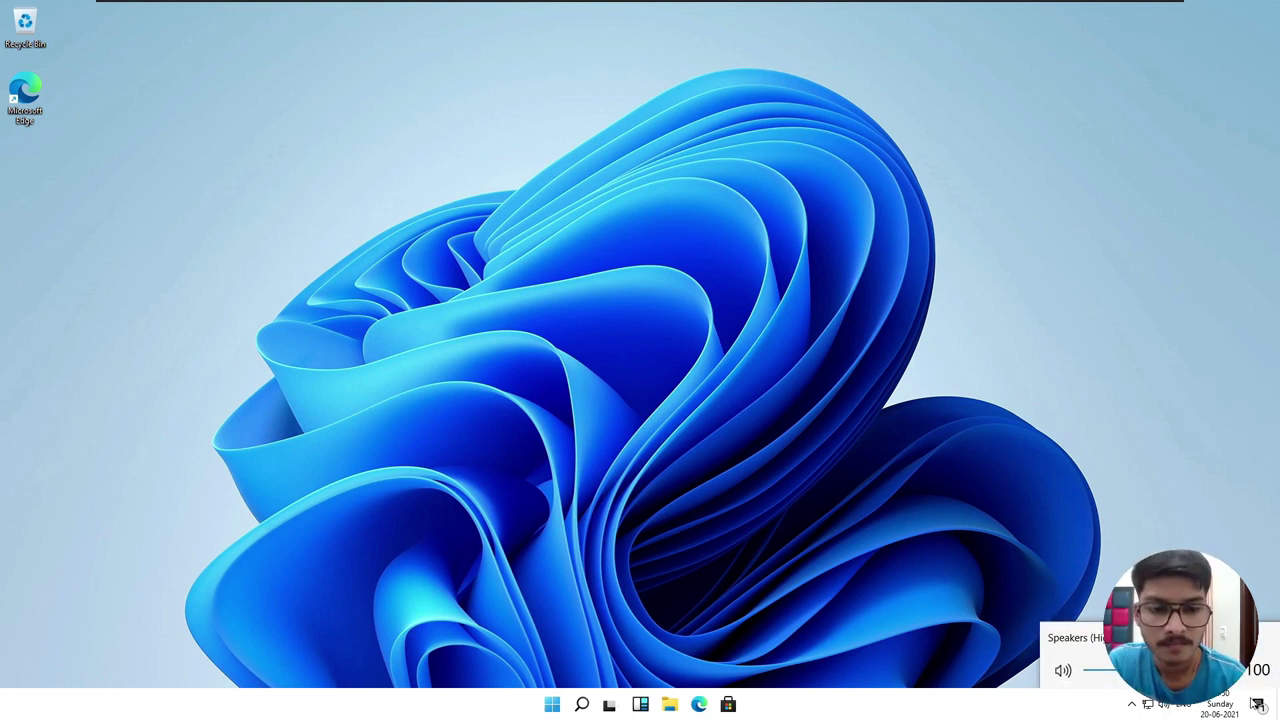
pyautogui.click(1257, 704)
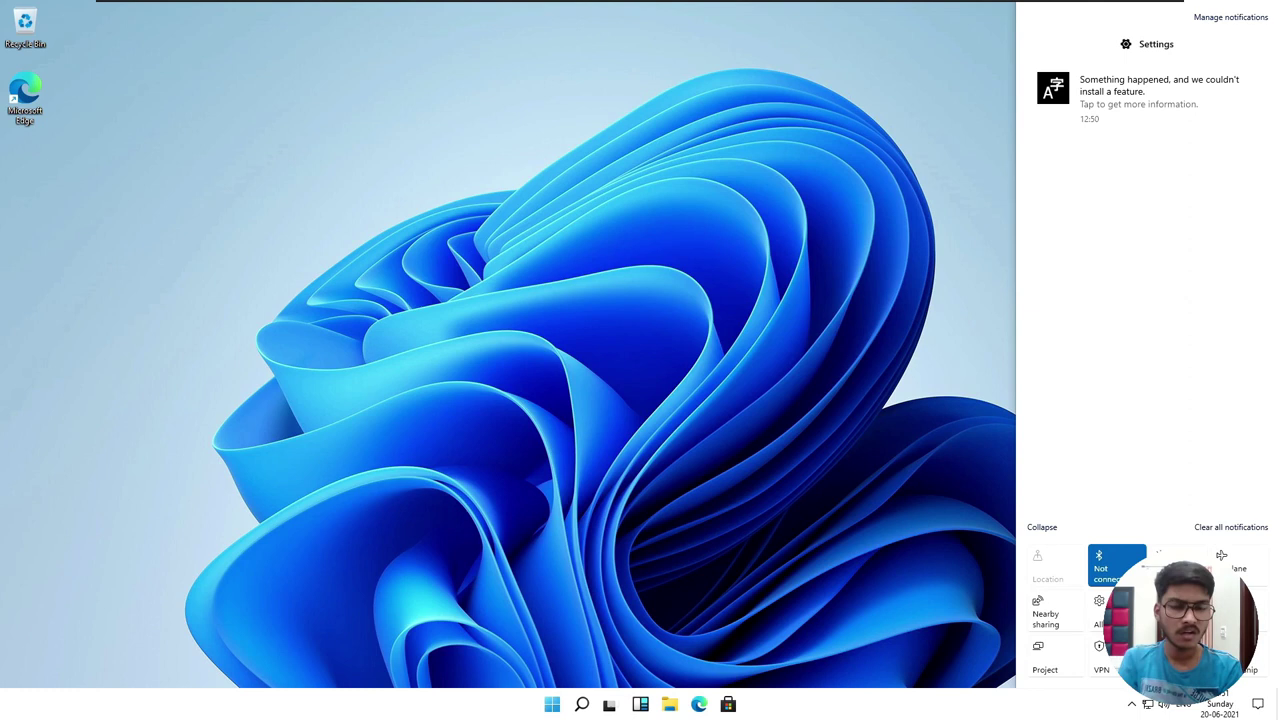
# Shut down the virtual machine through the Shut Down Windows dialog with the Shut down option selected
pyautogui.moveTo(251, 34)
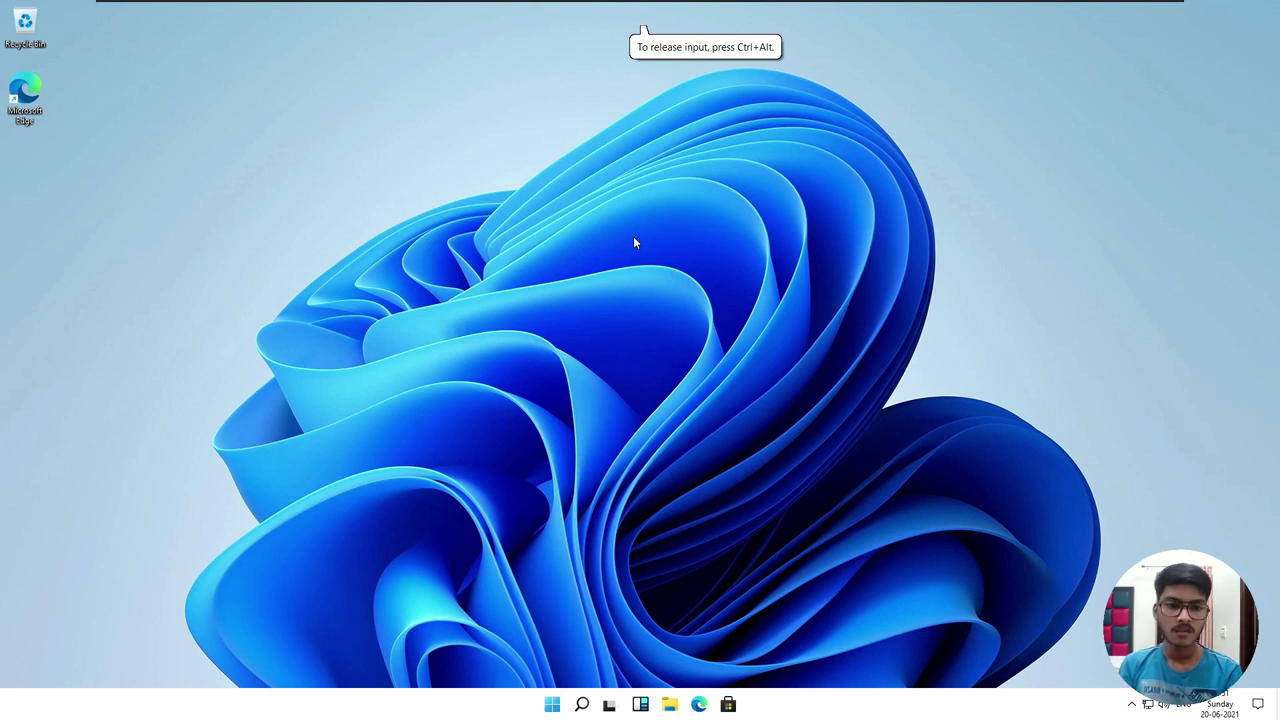
pyautogui.hotkey('alt', 'F4')
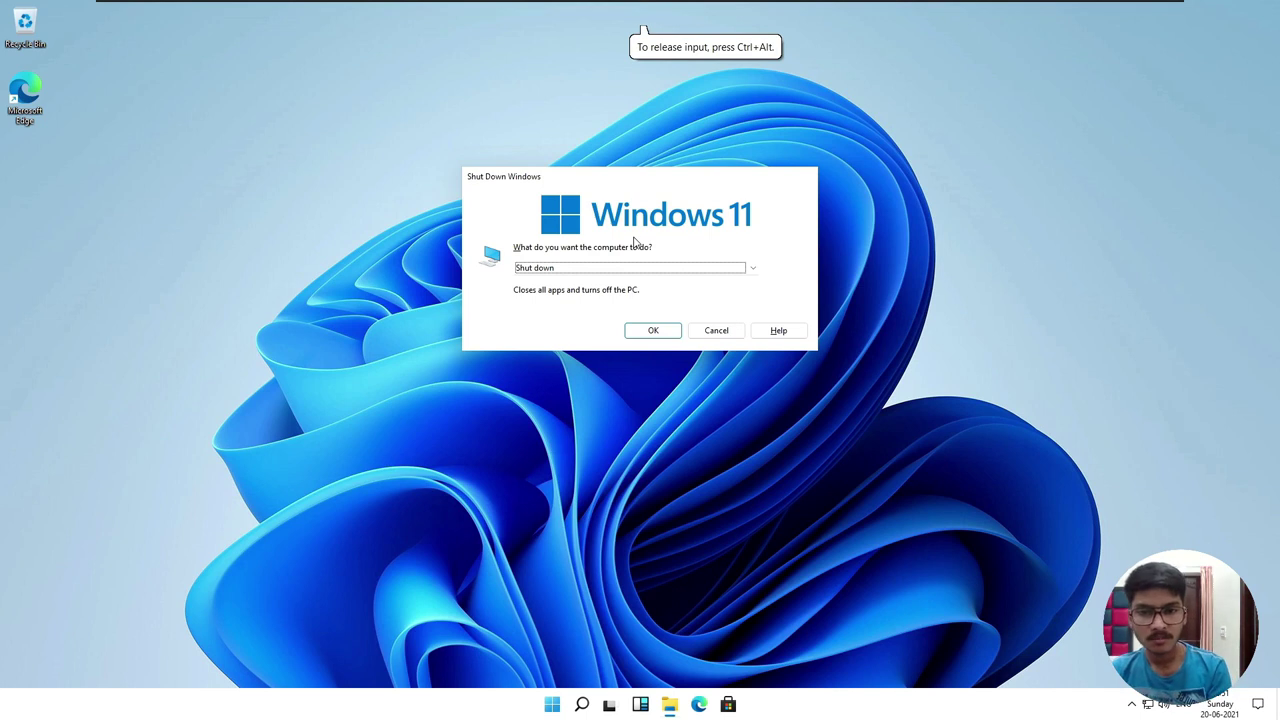
pyautogui.click(577, 268)
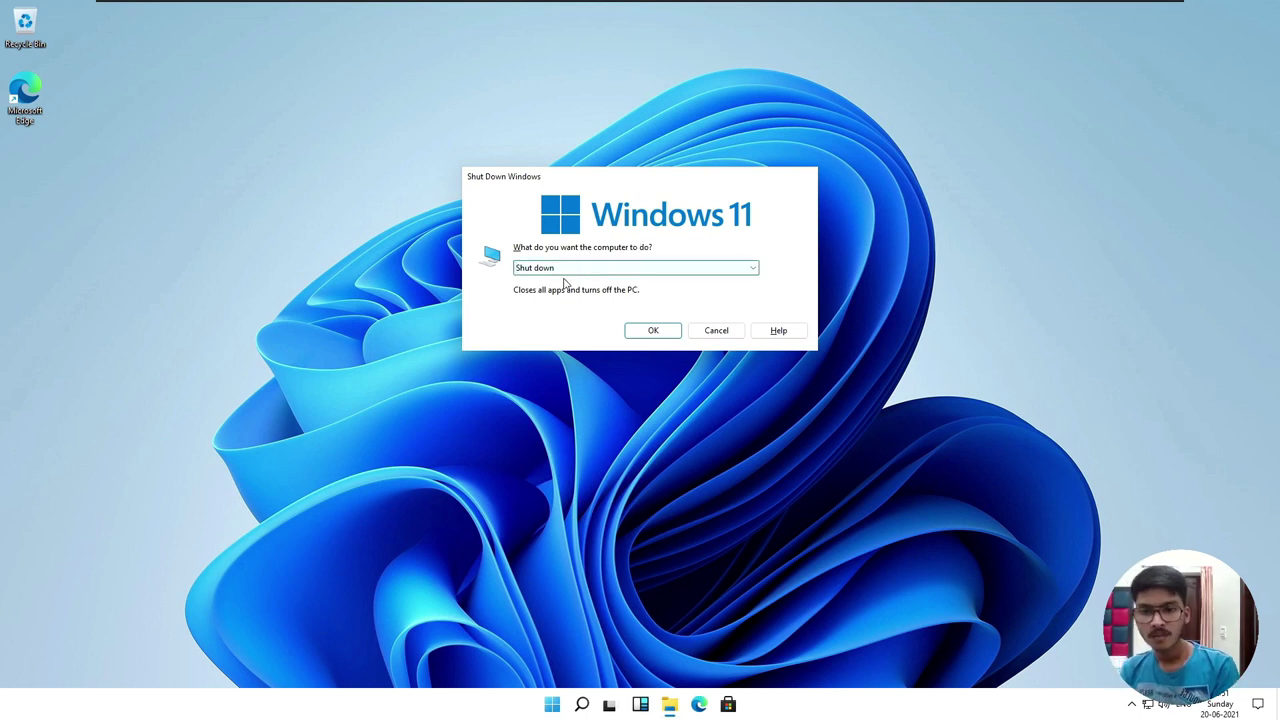
pyautogui.click(560, 272)
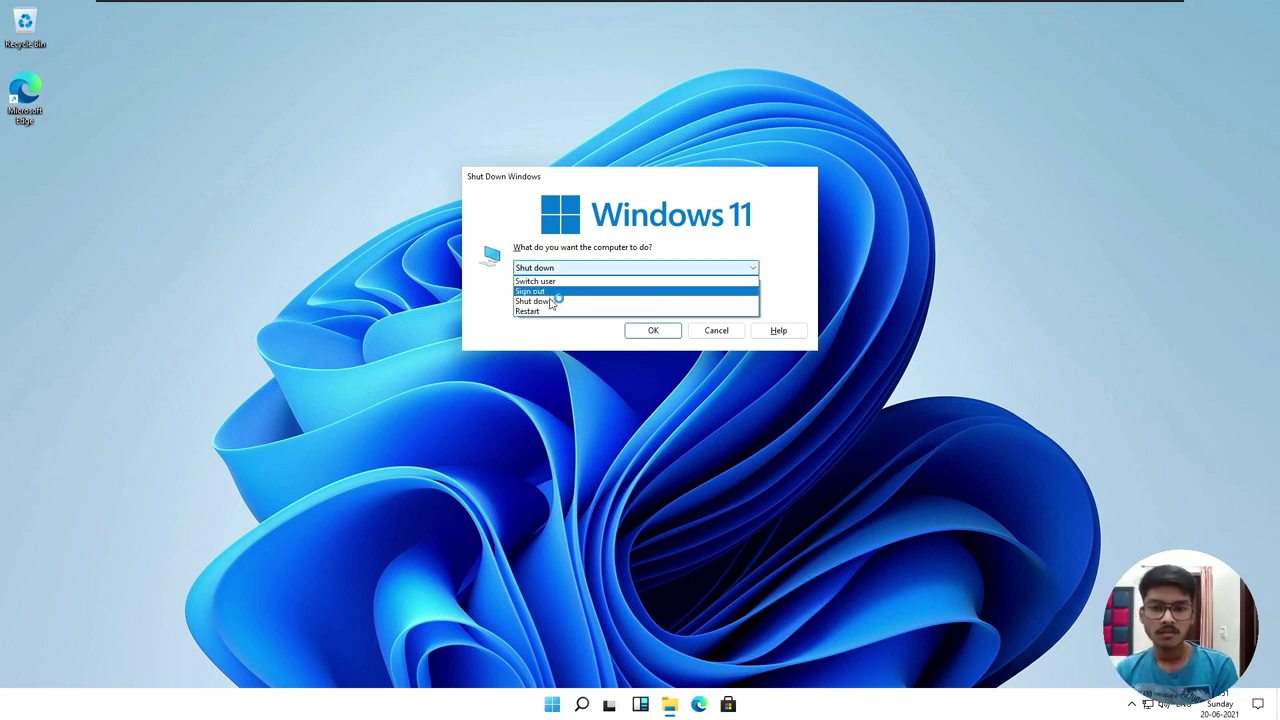
pyautogui.click(550, 302)
pyautogui.click(632, 333)
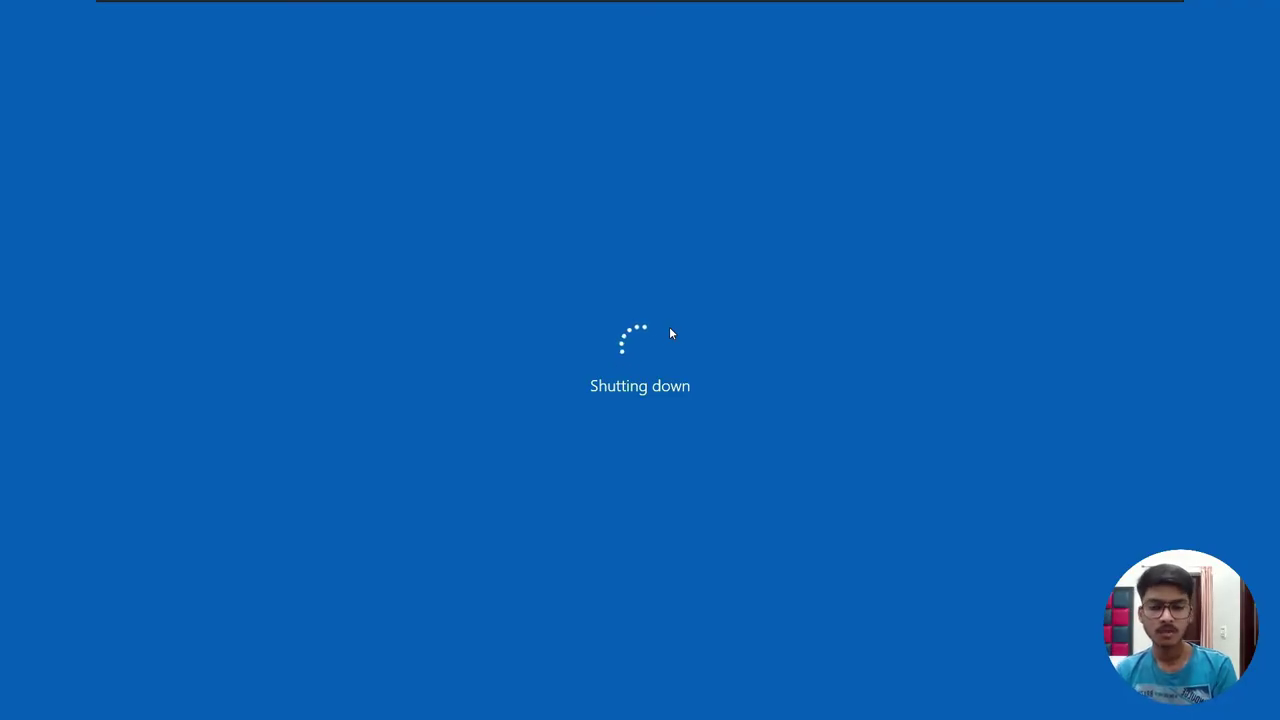